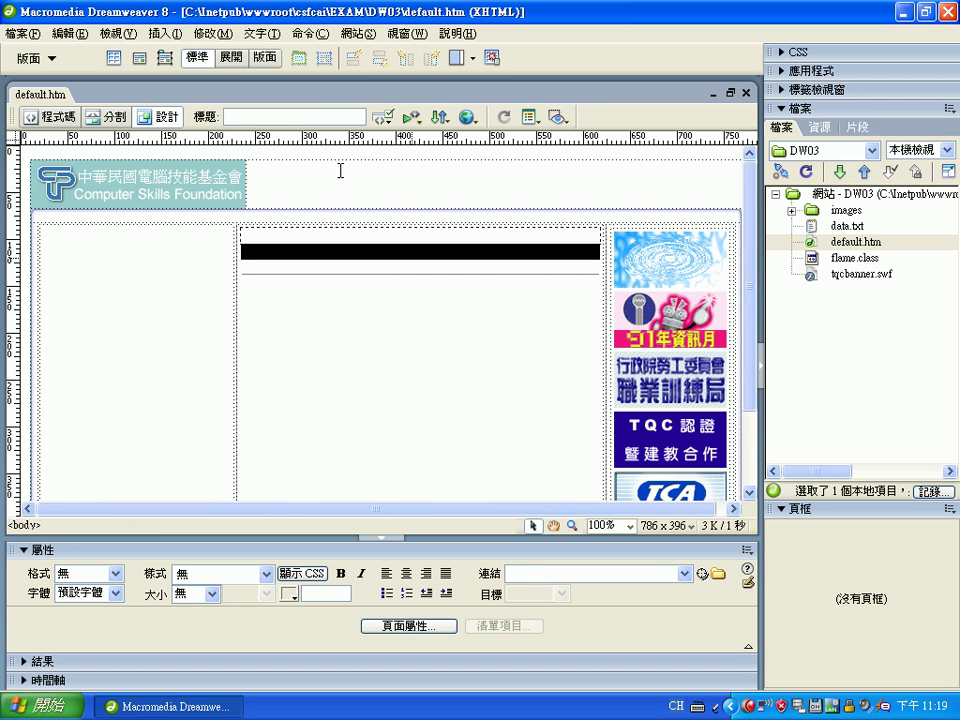
Enter 中華民國電腦技能基金會 as the document title with Chinese phonetic input and apply it
{"action": "left_click", "coordinate": [301, 116]}
{"action": "key", "text": "ctrl+shift"}
{"action": "type", "text": "cj86aup6eji62u04sl3ru4"}
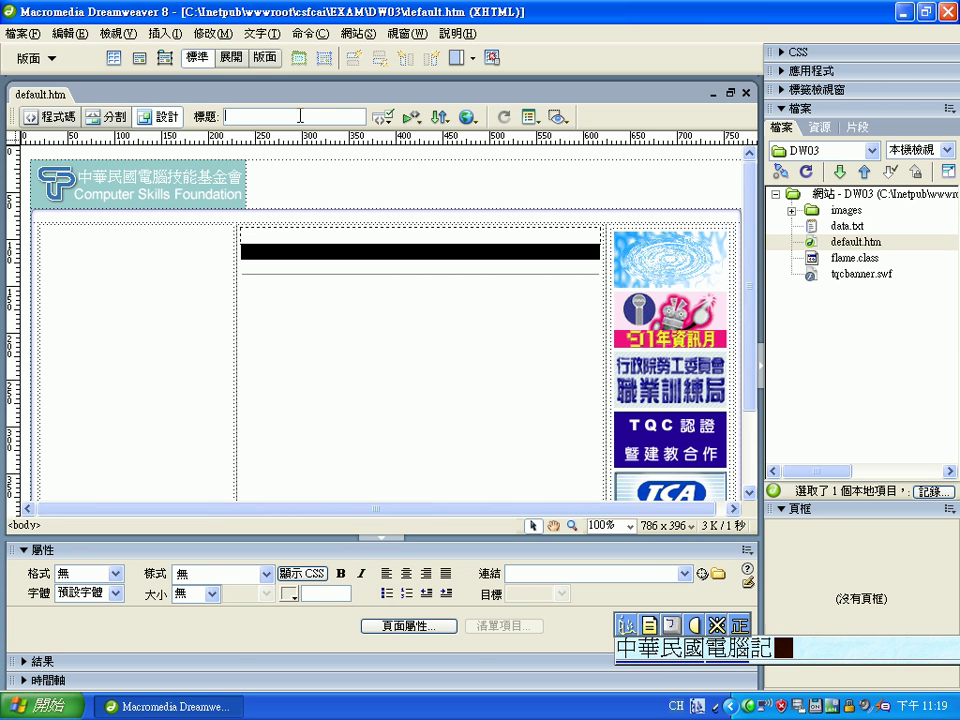
{"action": "type", "text": "s/6ru rup cjo4"}
{"action": "key", "text": "Return"}
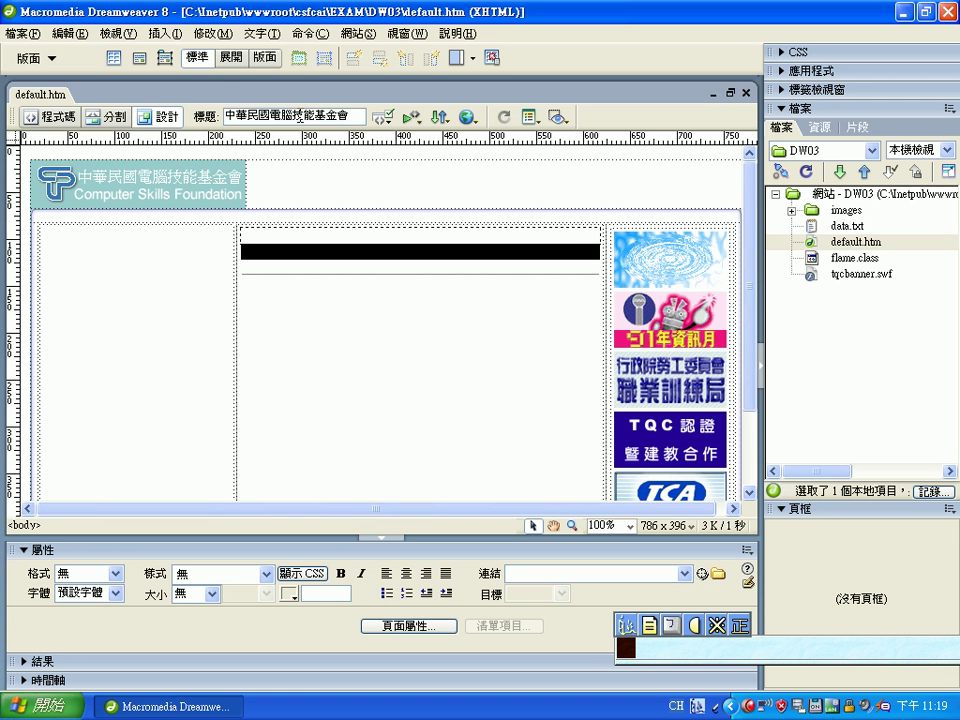
{"action": "key", "text": "Return"}
{"action": "key", "text": "ctrl+space"}
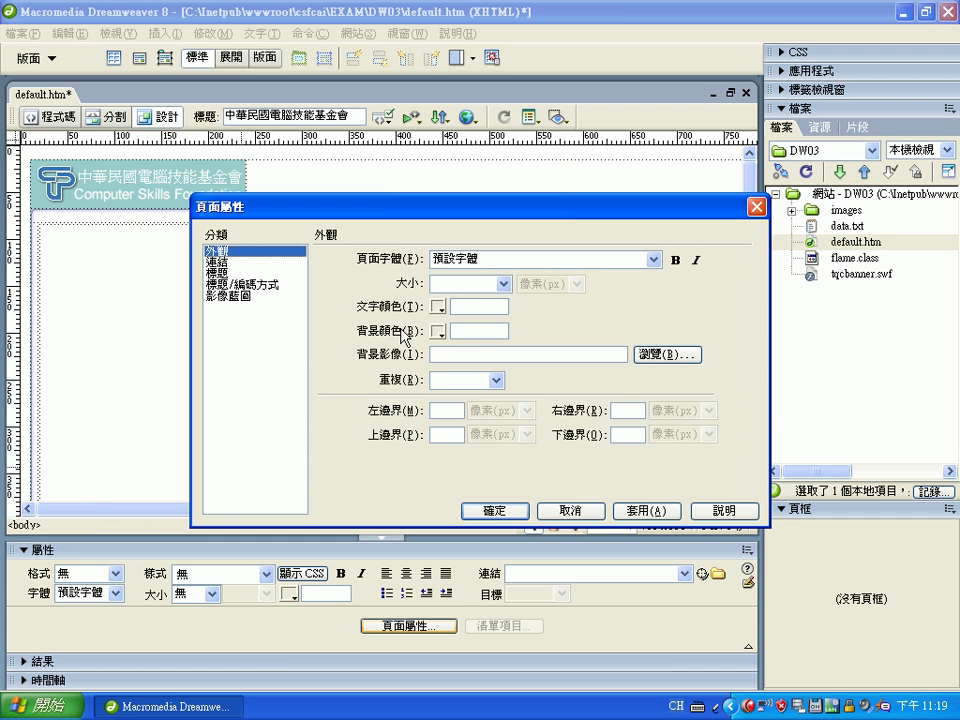
Set background colour #99CCCC and encoding 繁體中文 (Big5) in Page Properties, applying the encoding change
{"action": "left_click", "coordinate": [483, 333]}
{"action": "type", "text": "#99"}
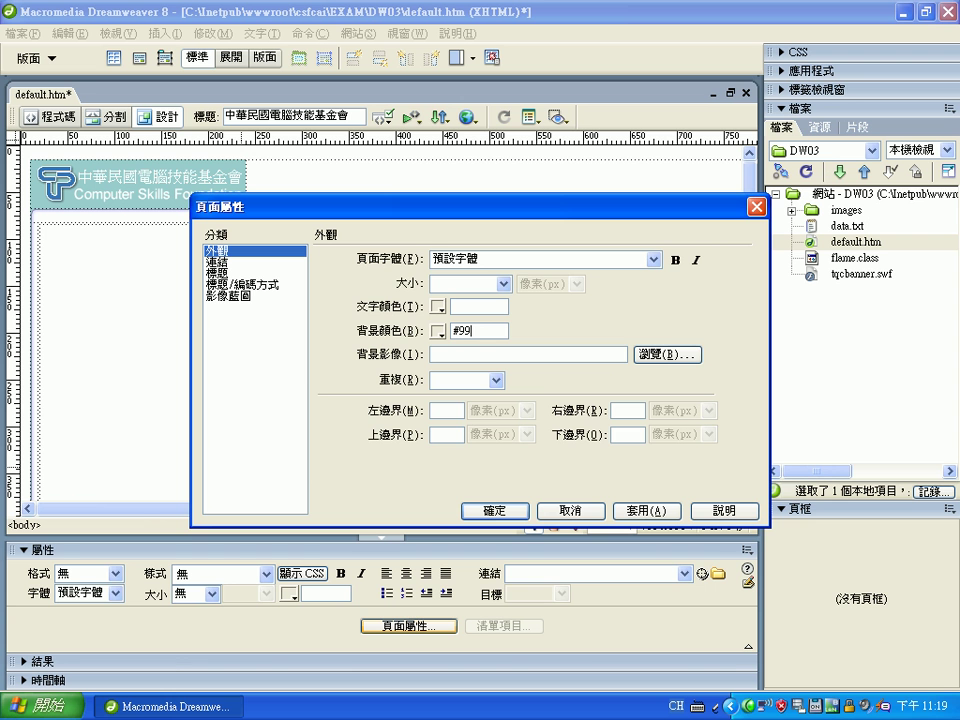
{"action": "type", "text": "CCCC"}
{"action": "left_click", "coordinate": [258, 287]}
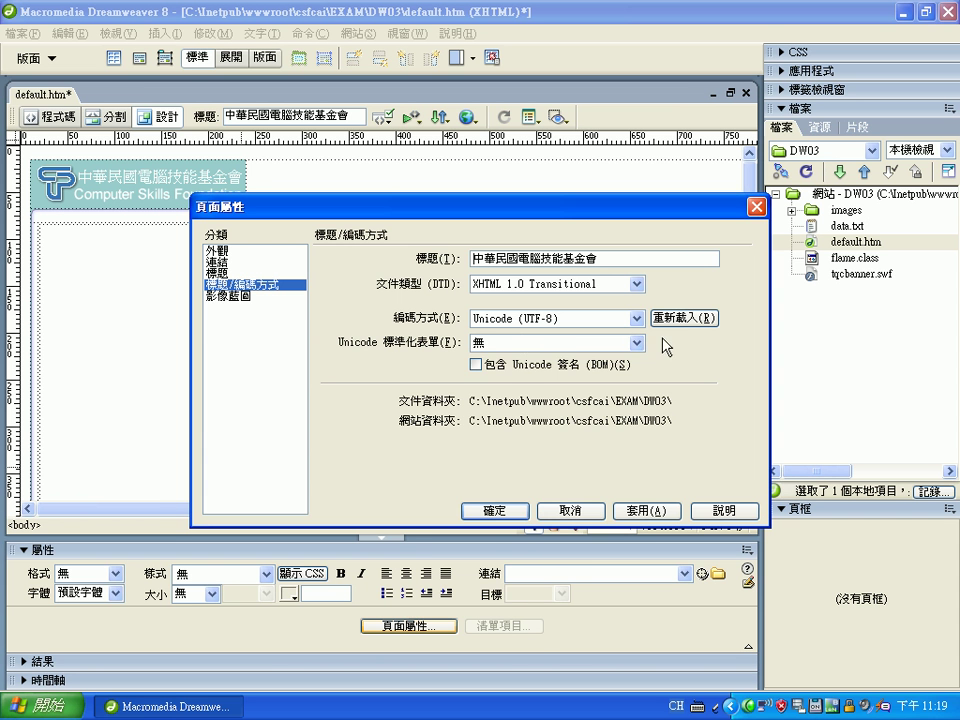
{"action": "left_click", "coordinate": [637, 318]}
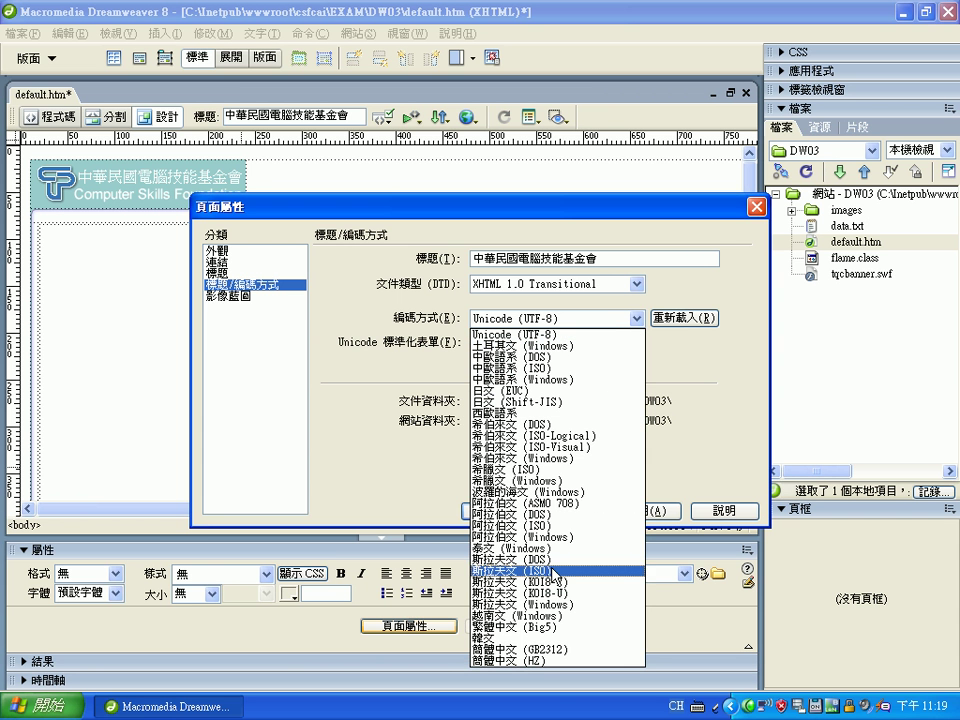
{"action": "left_click", "coordinate": [553, 636]}
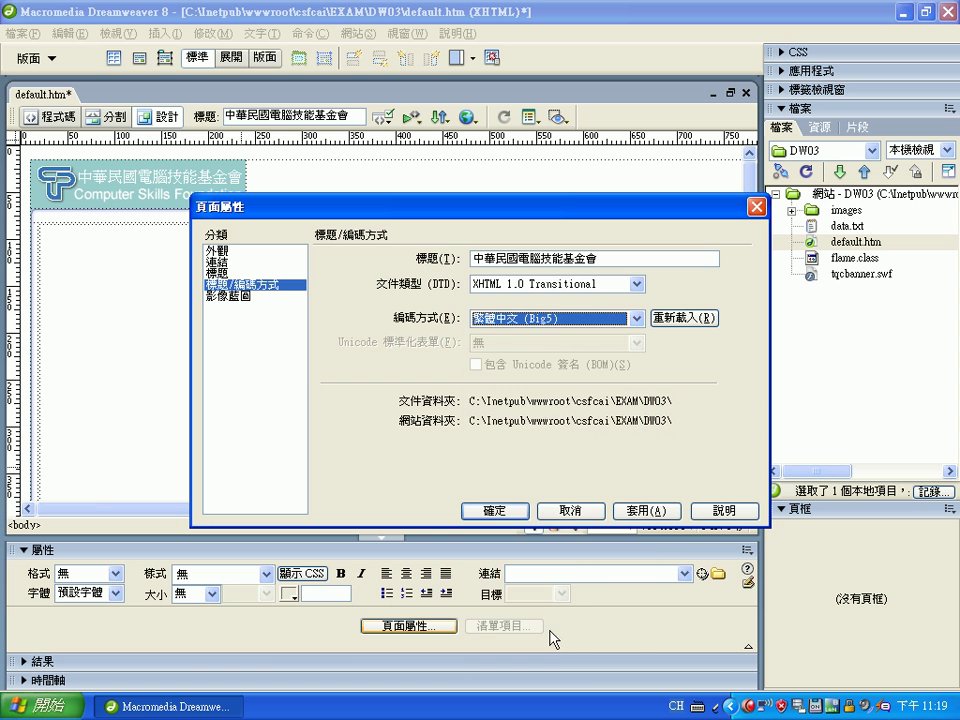
{"action": "left_click", "coordinate": [512, 520]}
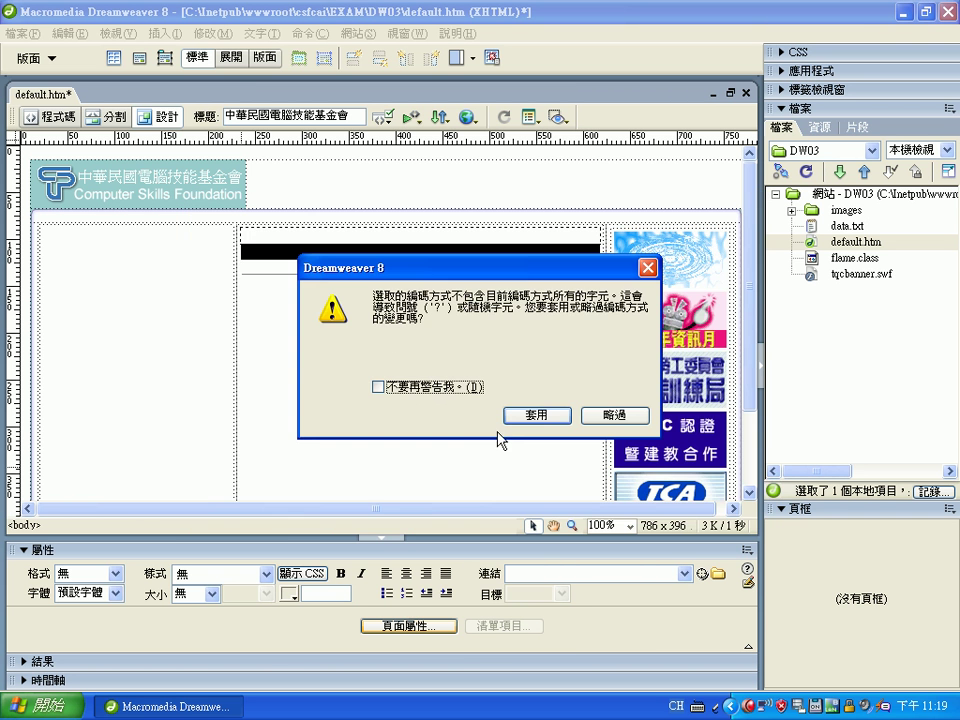
{"action": "left_click", "coordinate": [536, 421]}
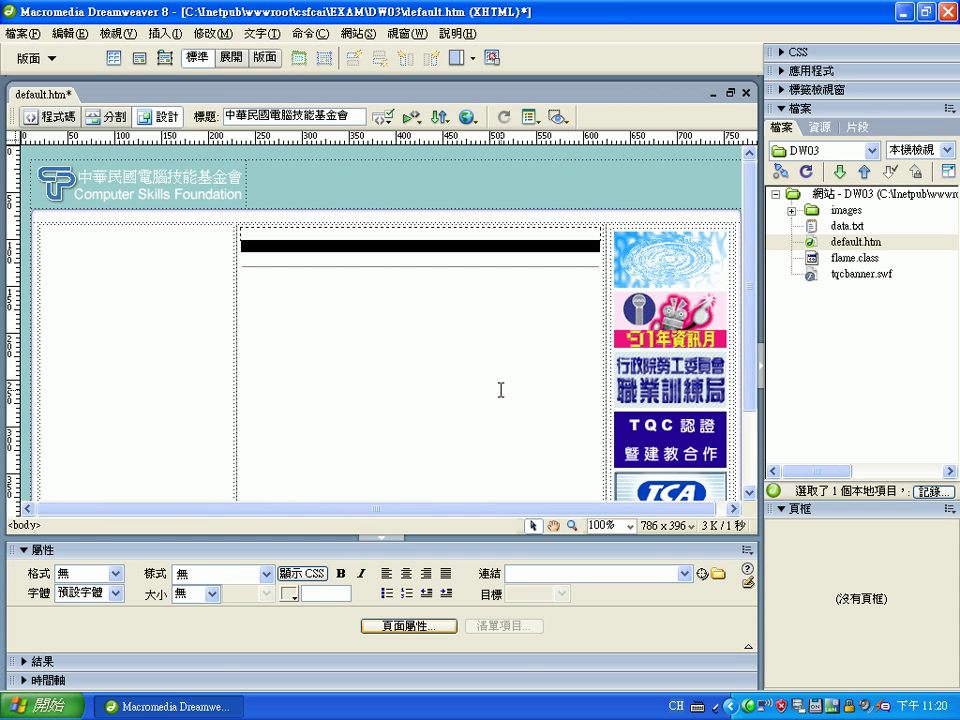
Place the insertion point in the top banner cell to the right of the logo
{"action": "left_click", "coordinate": [437, 368]}
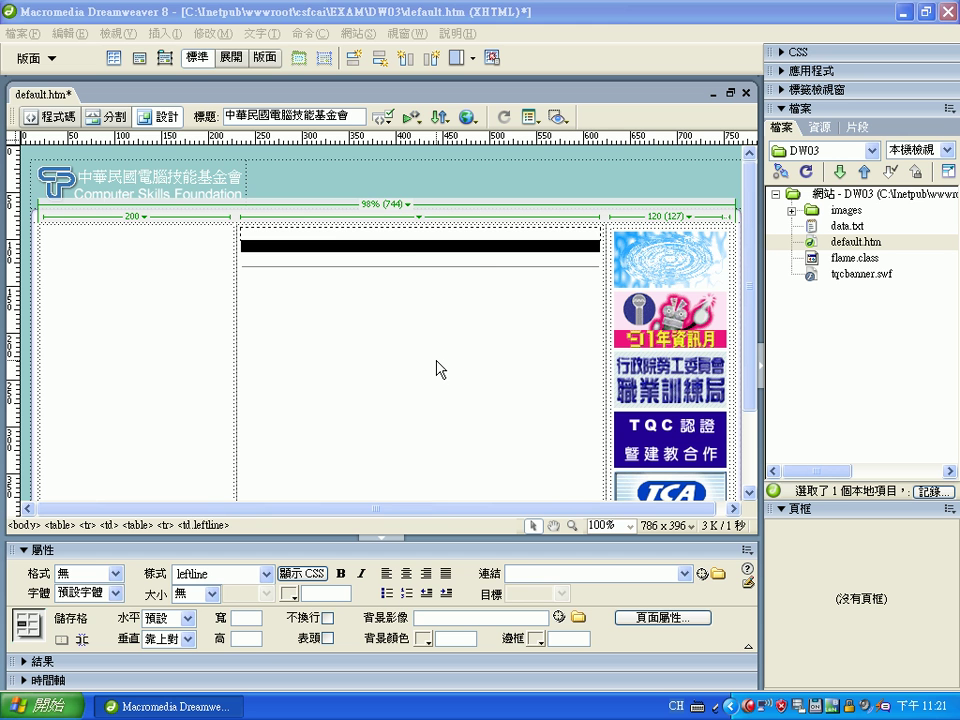
{"action": "left_click", "coordinate": [504, 203]}
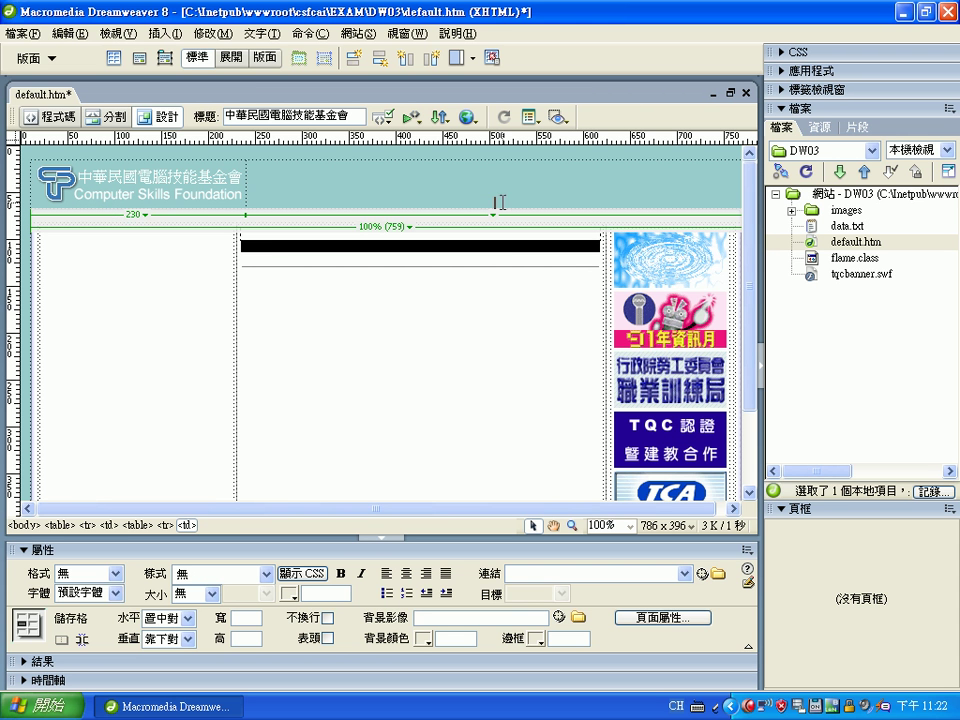
Start a Flash button from Insert > 媒體 and choose the Translucent Tab style
{"action": "left_click", "coordinate": [162, 36]}
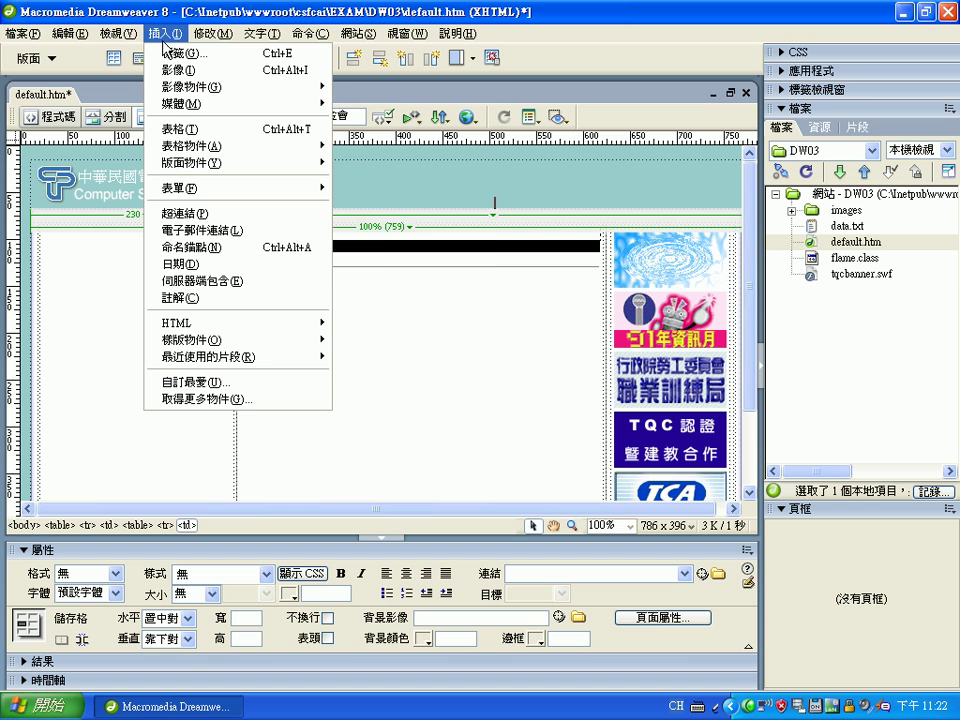
{"action": "mouse_move", "coordinate": [200, 103]}
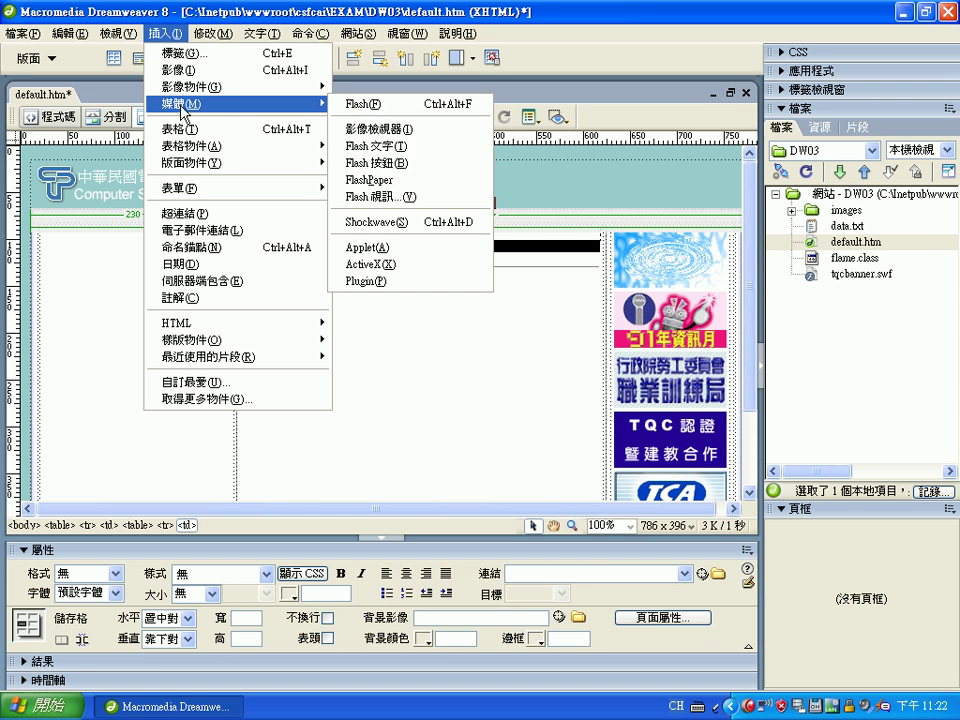
{"action": "left_click", "coordinate": [400, 163]}
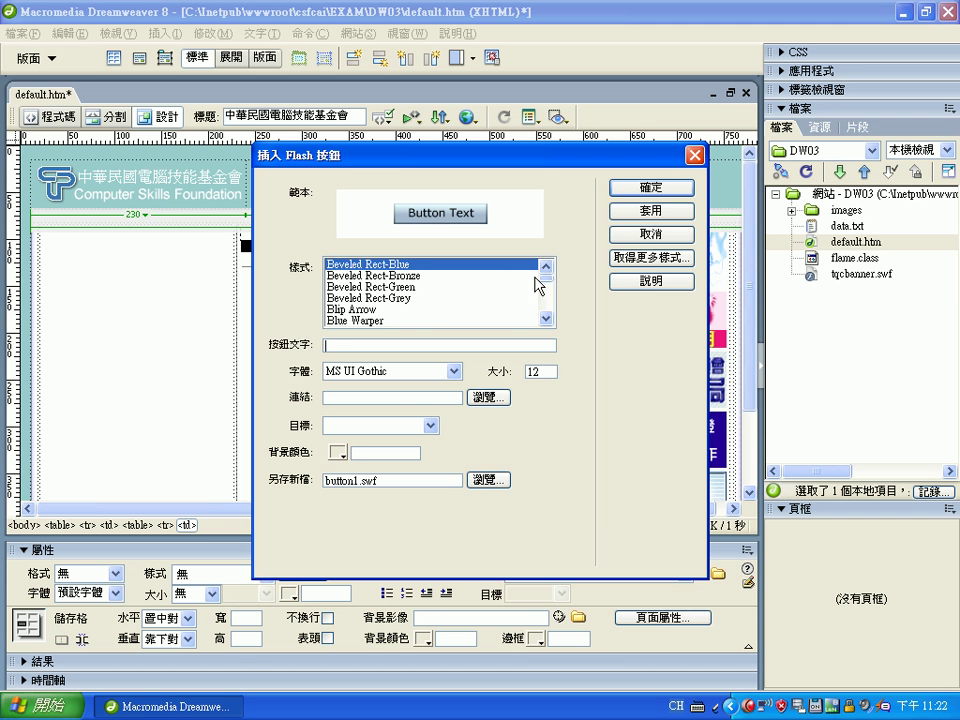
{"action": "left_click_drag", "start_coordinate": [544, 277], "coordinate": [548, 314]}
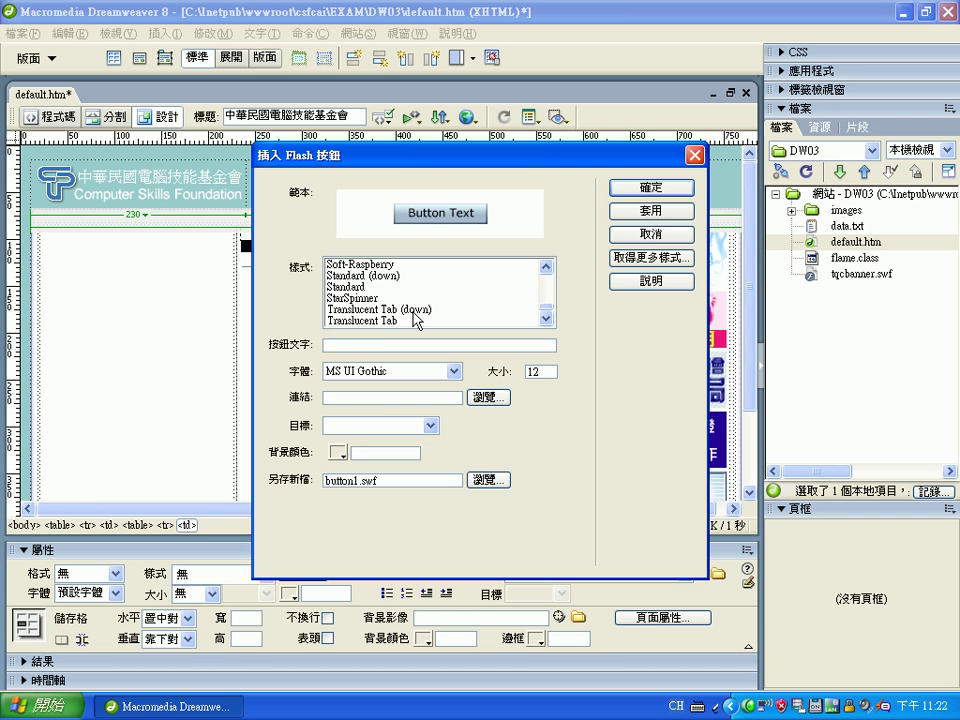
{"action": "left_click", "coordinate": [396, 321]}
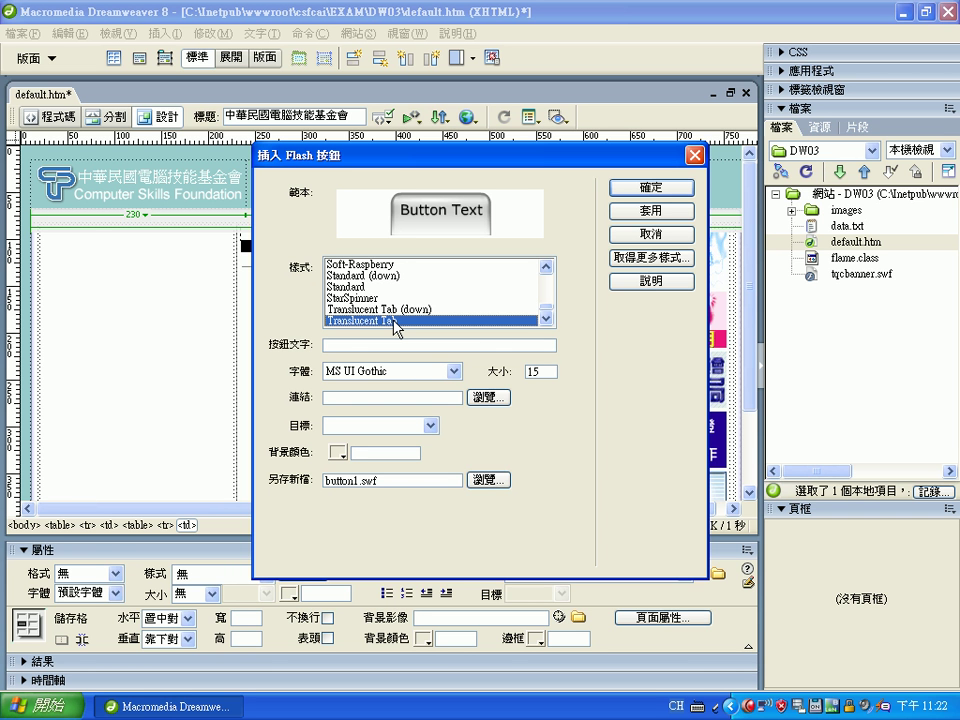
Label the button 關於基金會 in font 新細明體 with a #99CCCC background
{"action": "left_click", "coordinate": [391, 347]}
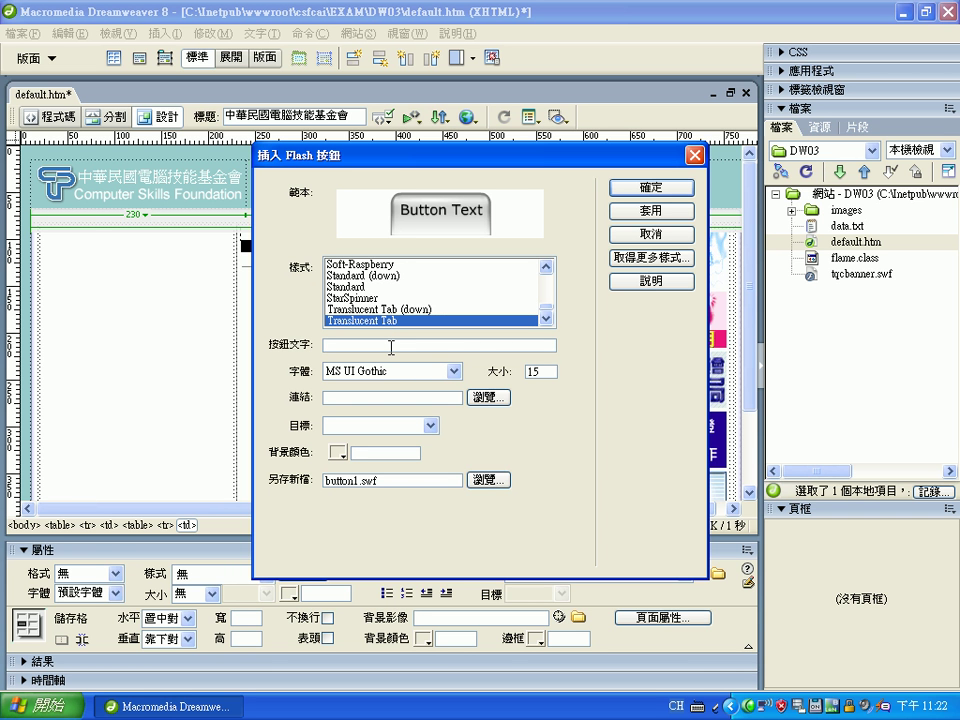
{"action": "key", "text": "ctrl+space"}
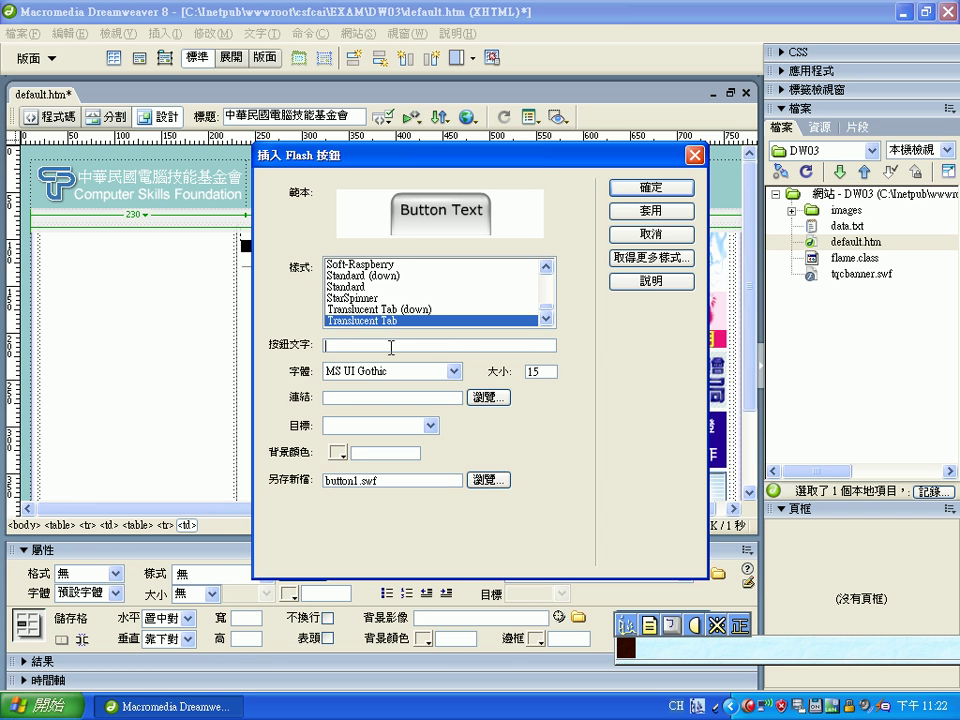
{"action": "type", "text": "ej0 m6ru rup cjo4"}
{"action": "key", "text": "Return"}
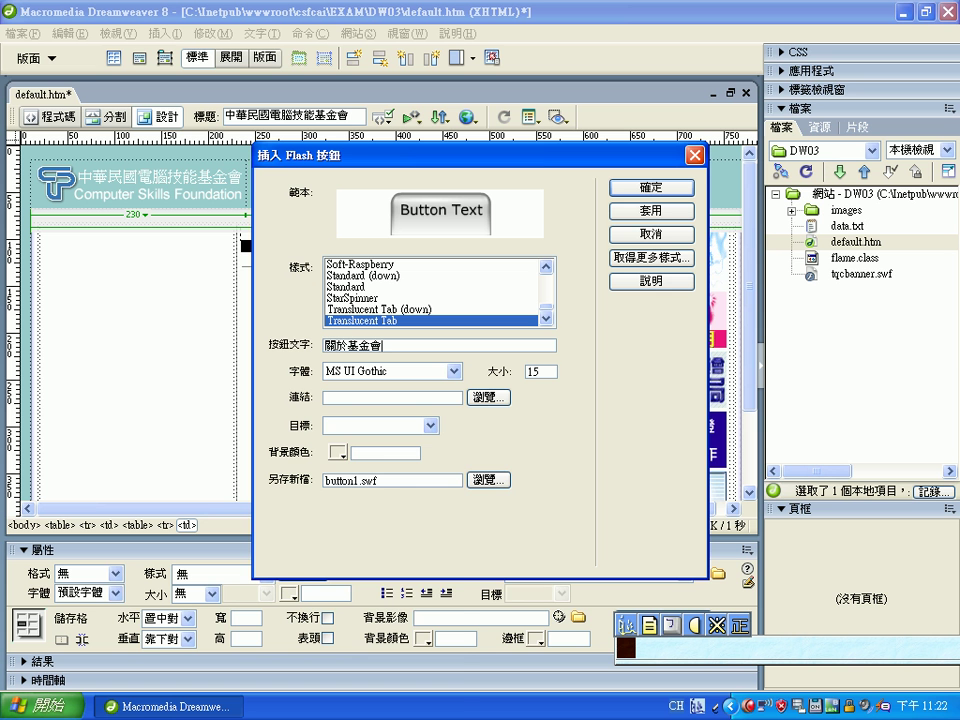
{"action": "left_click", "coordinate": [455, 373]}
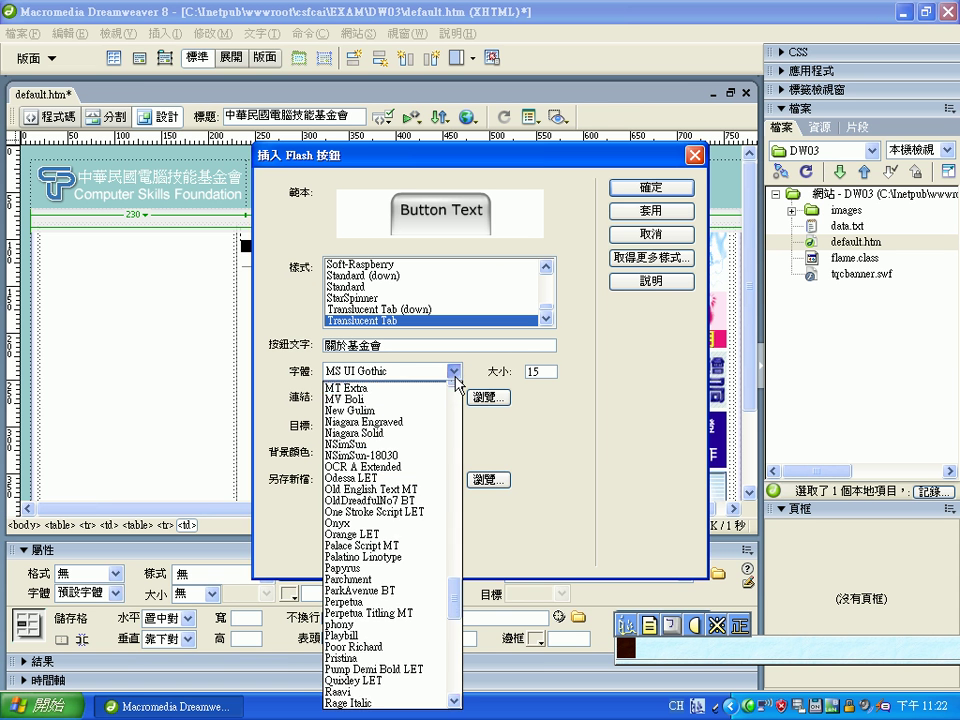
{"action": "left_click_drag", "start_coordinate": [454, 606], "coordinate": [454, 700]}
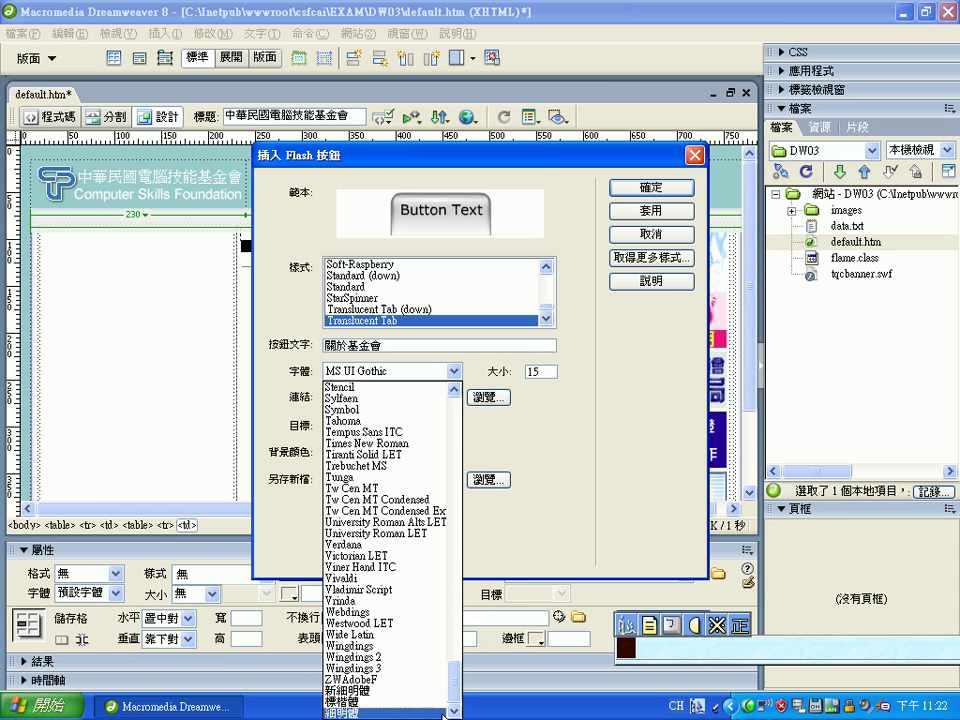
{"action": "left_click", "coordinate": [380, 690]}
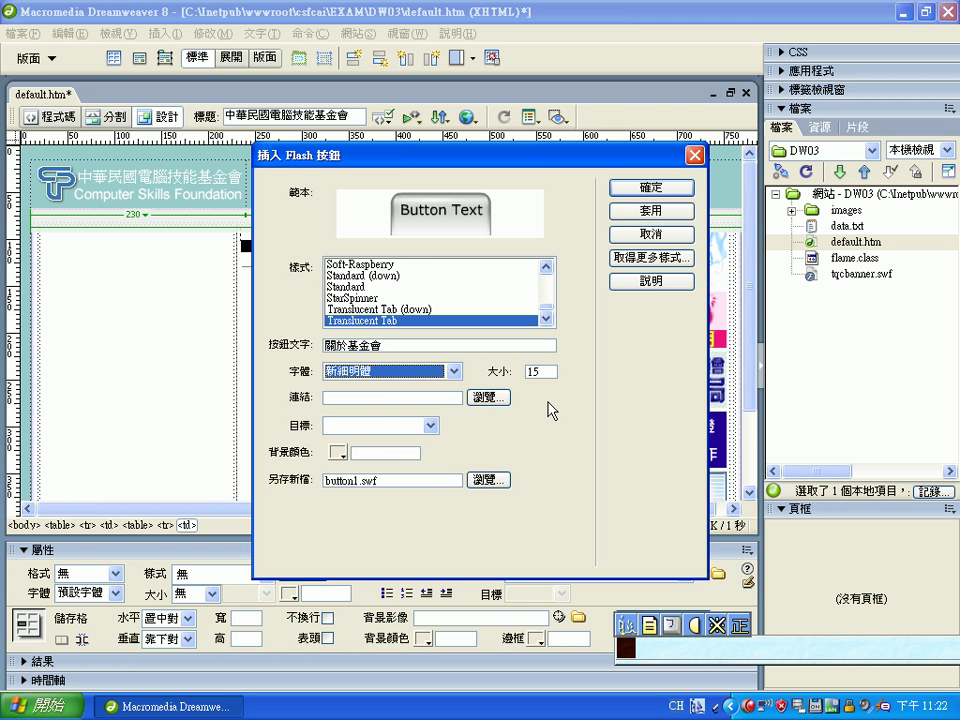
{"action": "key", "text": "Tab"}
{"action": "key", "text": "Tab"}
{"action": "key", "text": "Tab"}
{"action": "key", "text": "Tab"}
{"action": "key", "text": "Tab"}
{"action": "key", "text": "Tab"}
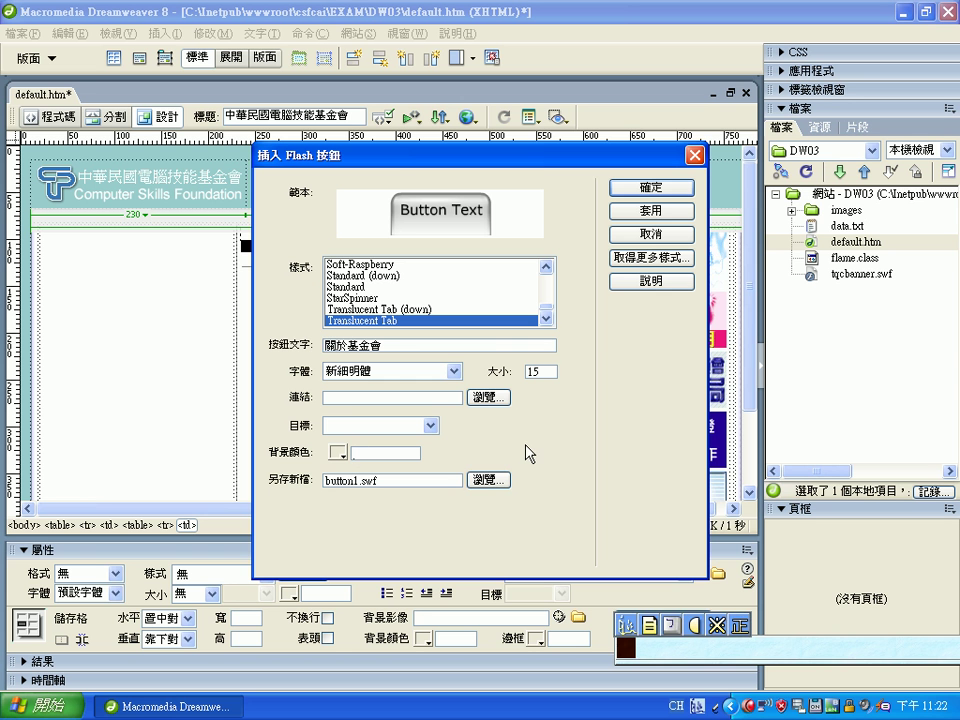
{"action": "type", "text": "#"}
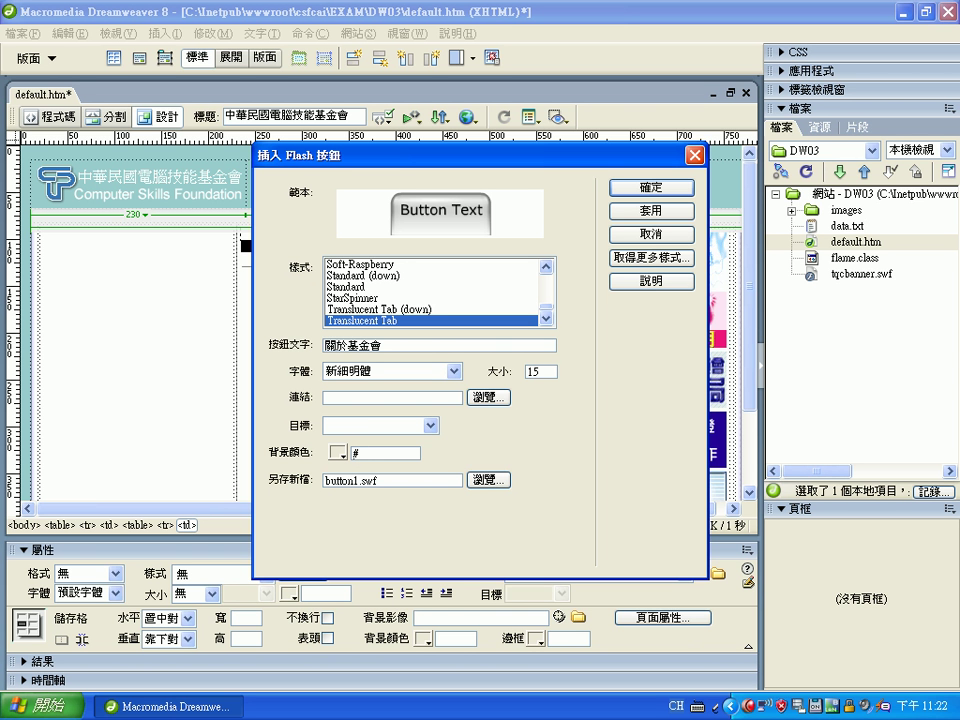
{"action": "type", "text": "99CCCC"}
Create the button as button1.swf, accept the accessibility prompt, and place the cursor after it
{"action": "left_click", "coordinate": [495, 487]}
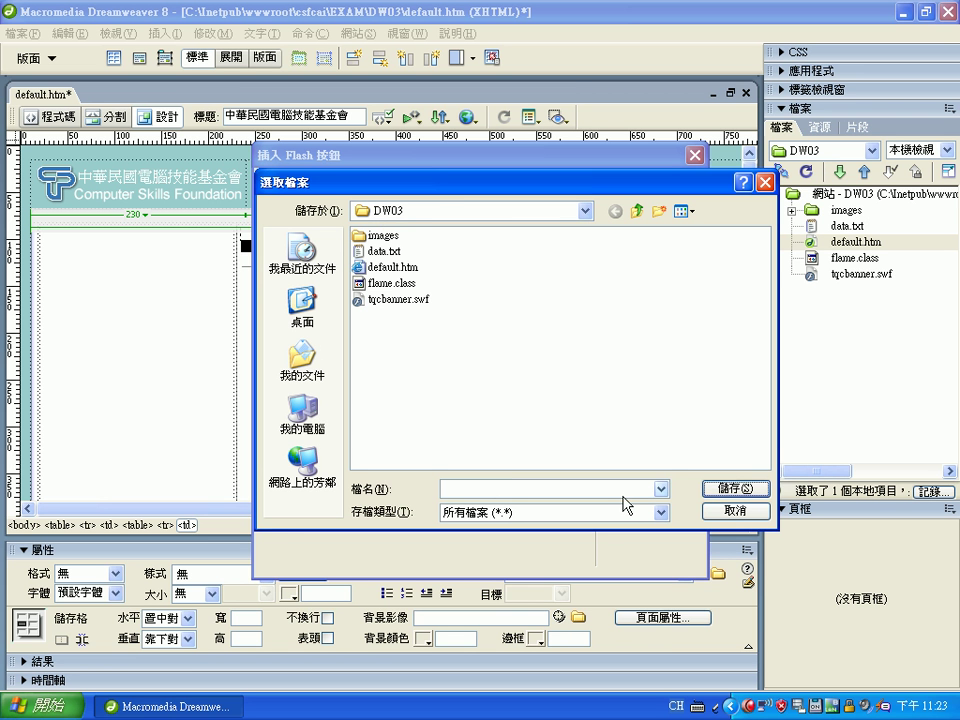
{"action": "left_click", "coordinate": [735, 510]}
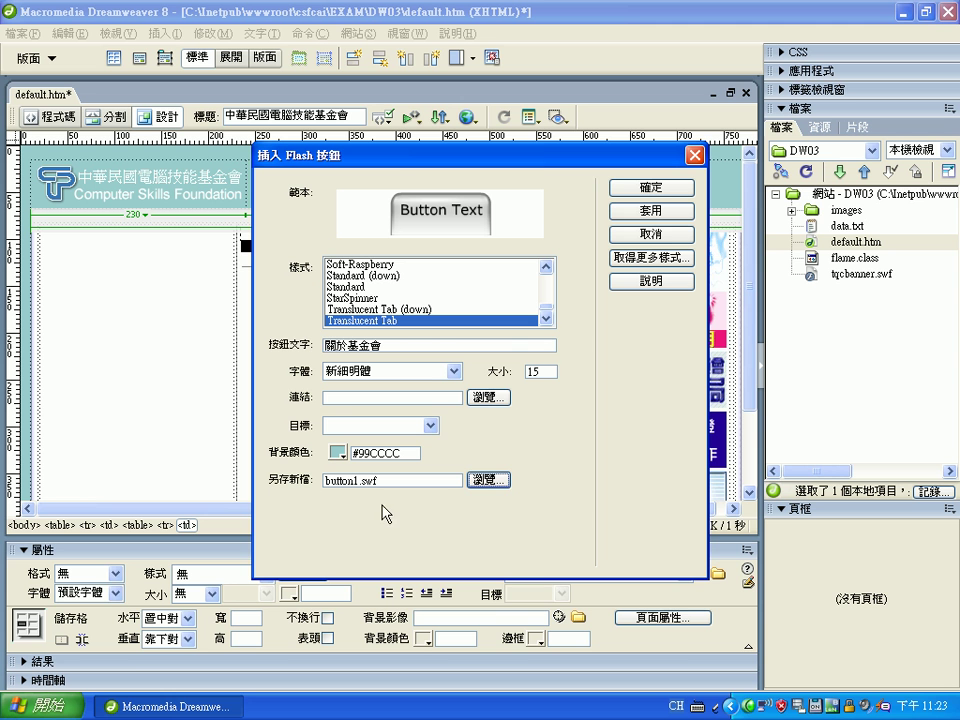
{"action": "left_click", "coordinate": [655, 189]}
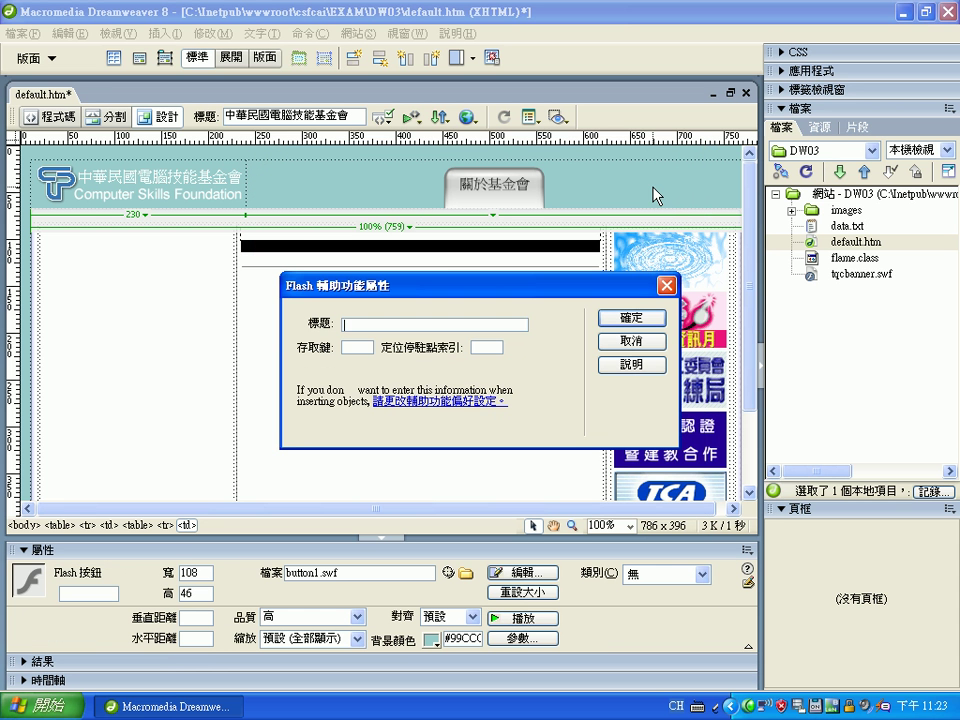
{"action": "left_click", "coordinate": [643, 317]}
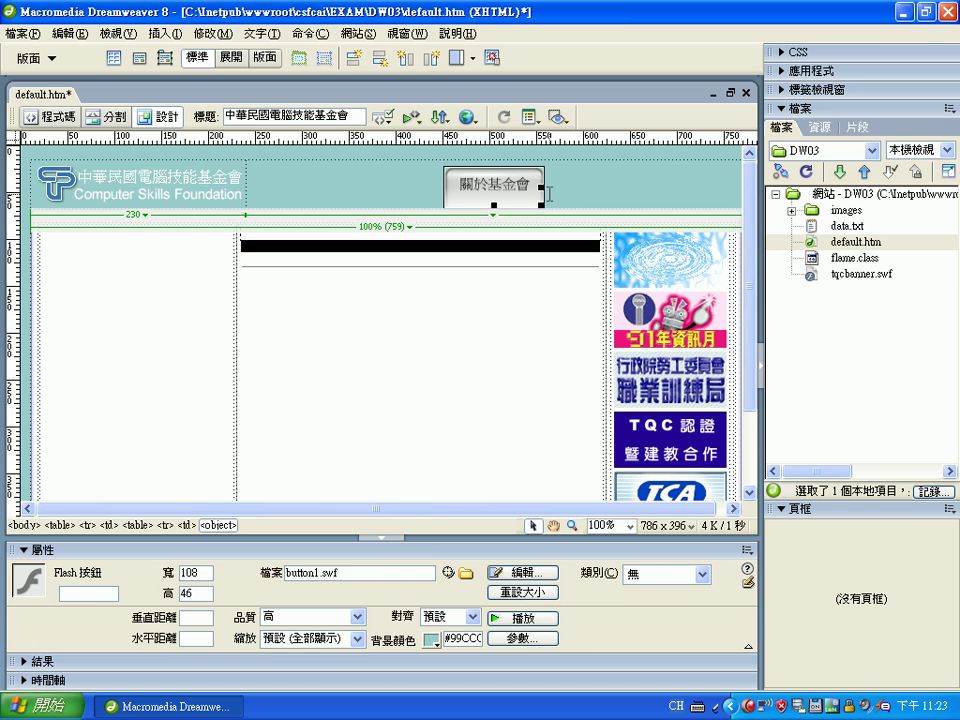
{"action": "left_click", "coordinate": [600, 195]}
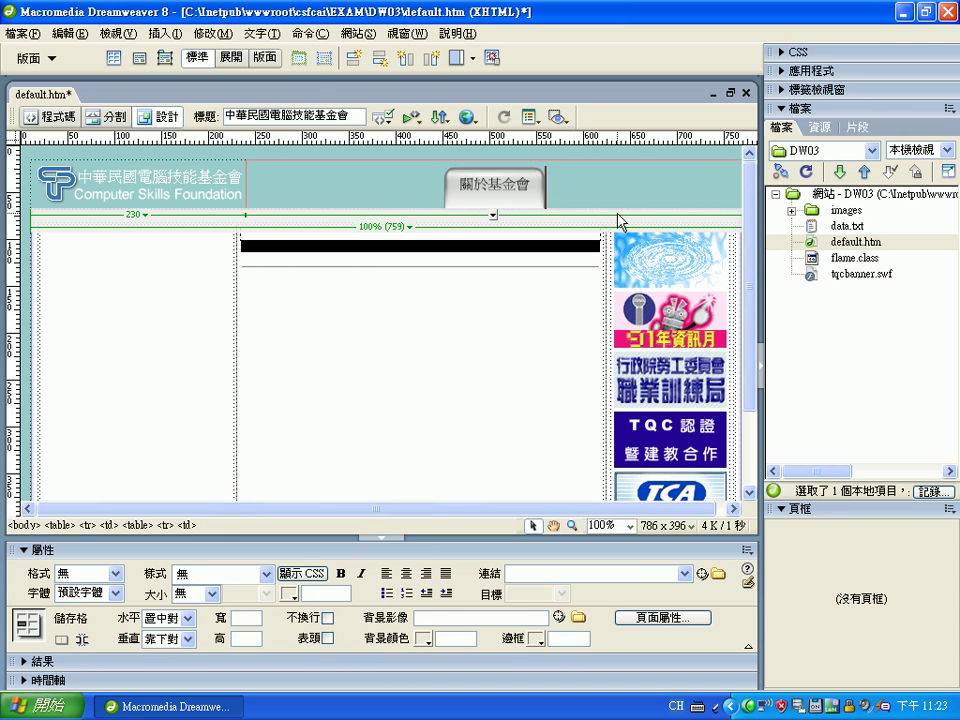
Start another Flash button from Insert > 媒體 with the Translucent Tab style
{"action": "left_click", "coordinate": [164, 33]}
{"action": "mouse_move", "coordinate": [189, 108]}
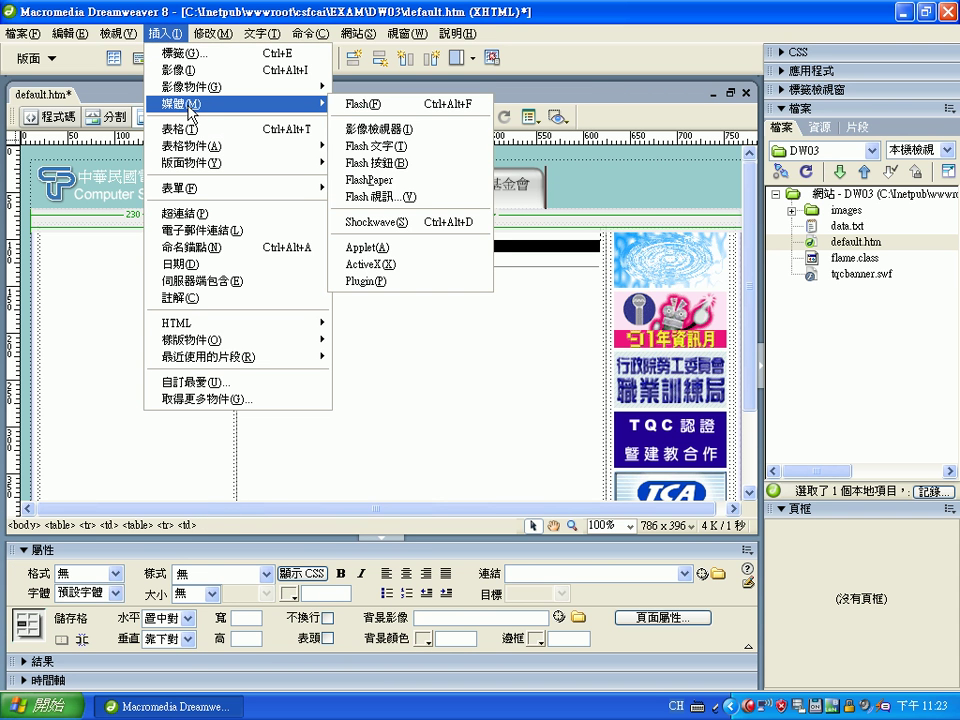
{"action": "left_click", "coordinate": [396, 163]}
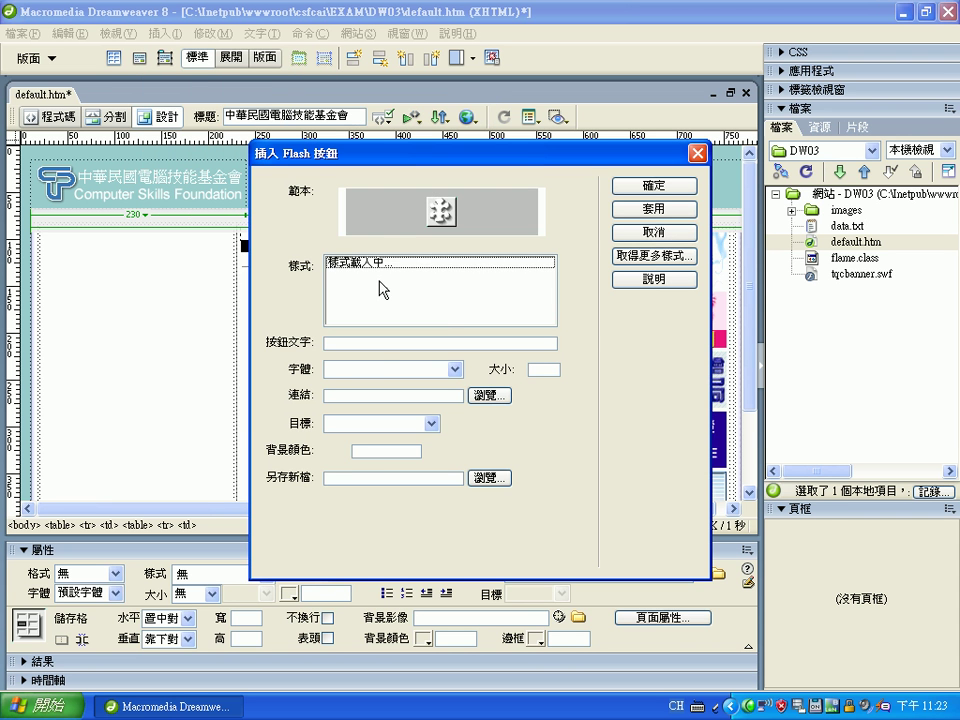
{"action": "left_click_drag", "start_coordinate": [548, 288], "coordinate": [547, 314]}
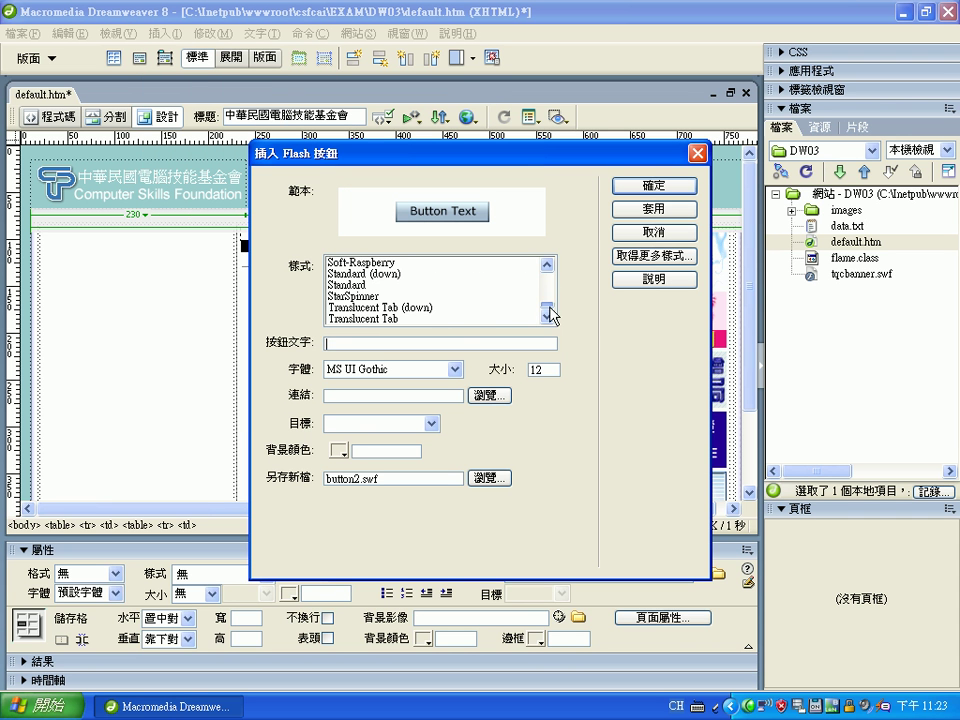
{"action": "left_click", "coordinate": [403, 319]}
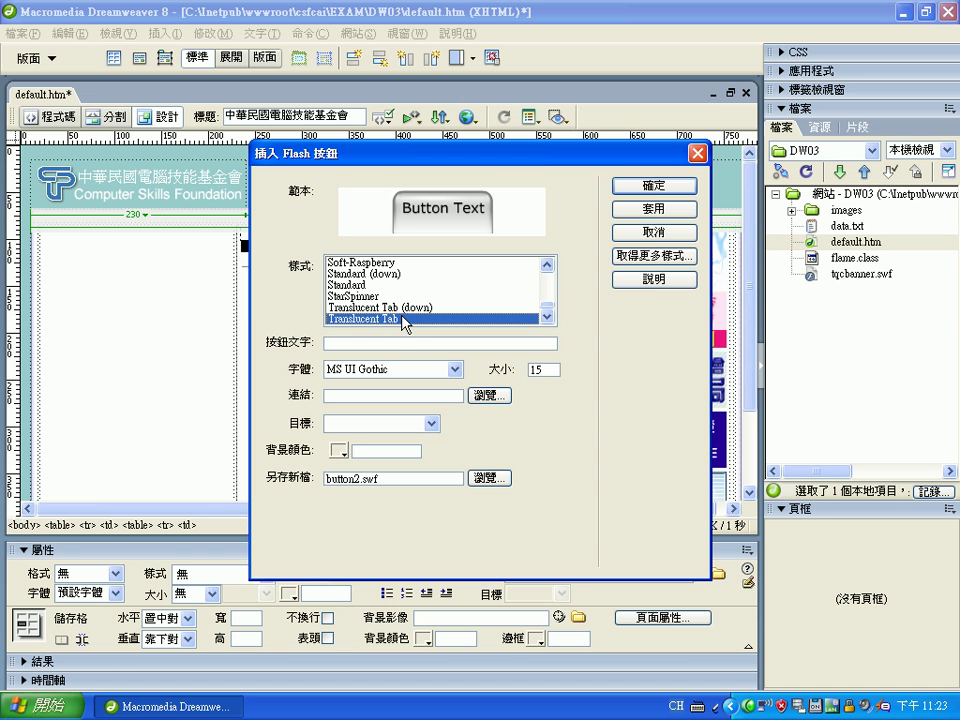
Label it 服務項目 in 新細明體 on #99CCCC background and insert it, skipping accessibility
{"action": "left_click", "coordinate": [371, 344]}
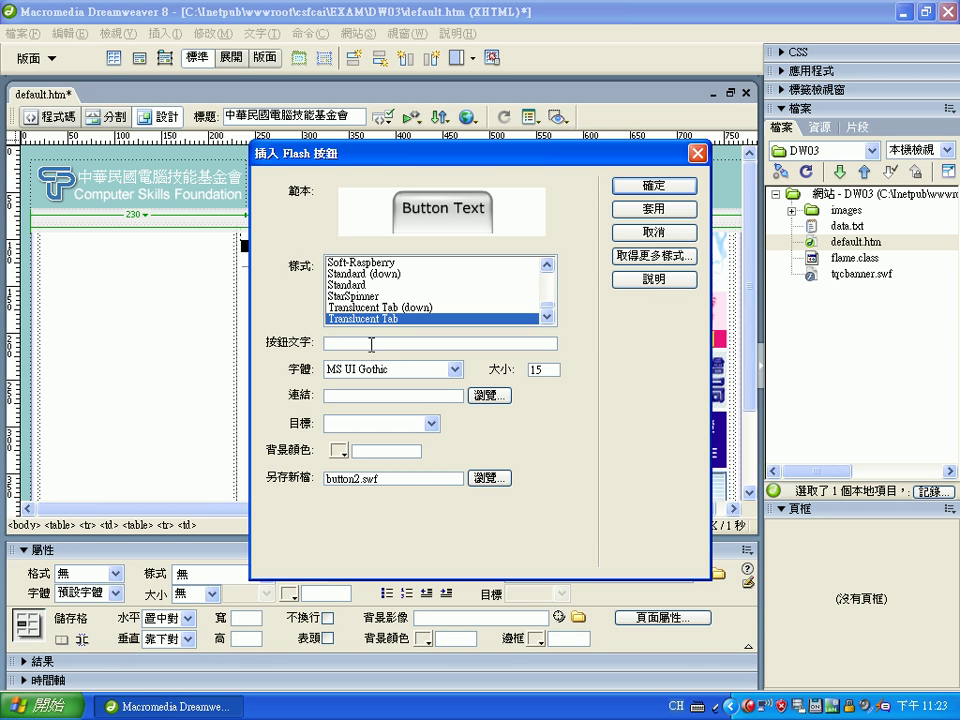
{"action": "key", "text": "ctrl+space"}
{"action": "type", "text": "服務"}
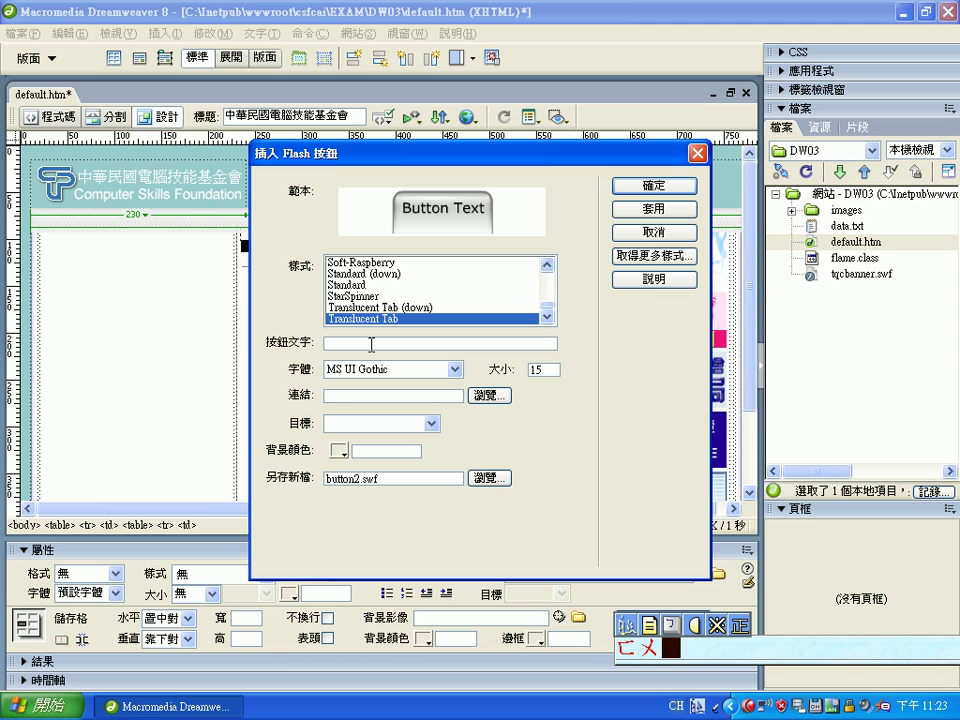
{"action": "type", "text": "項目"}
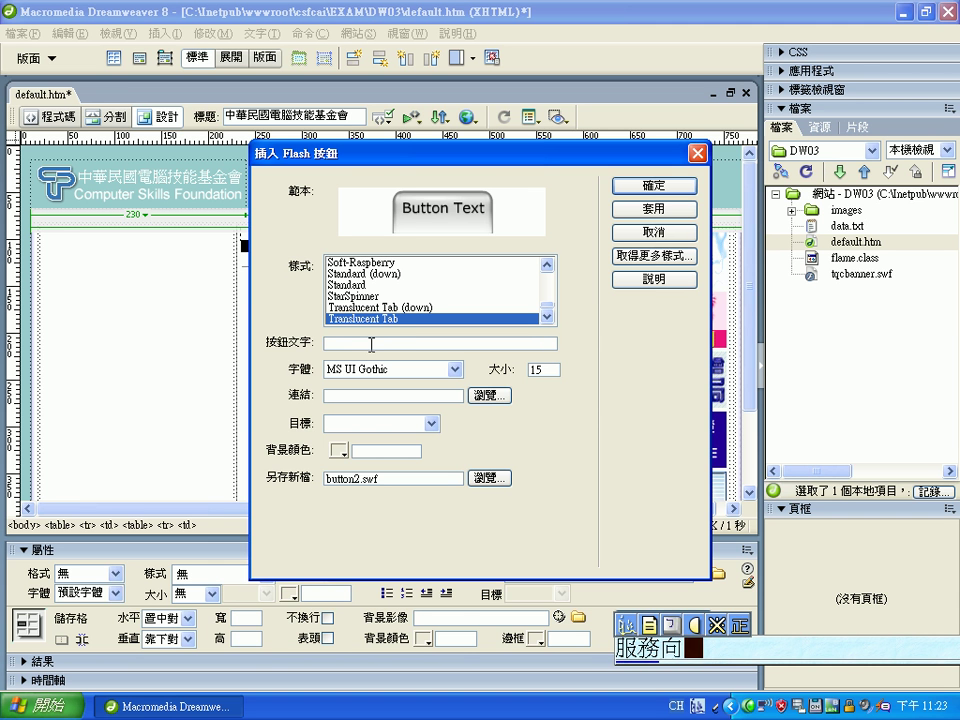
{"action": "key", "text": "Return"}
{"action": "key", "text": "ctrl+space"}
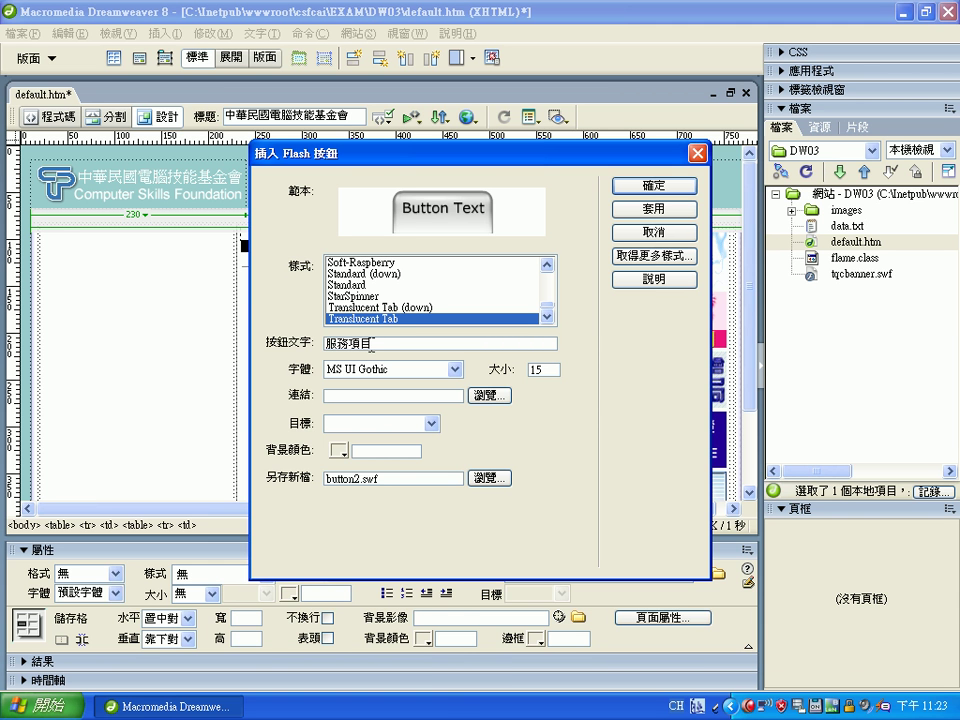
{"action": "left_click", "coordinate": [454, 369]}
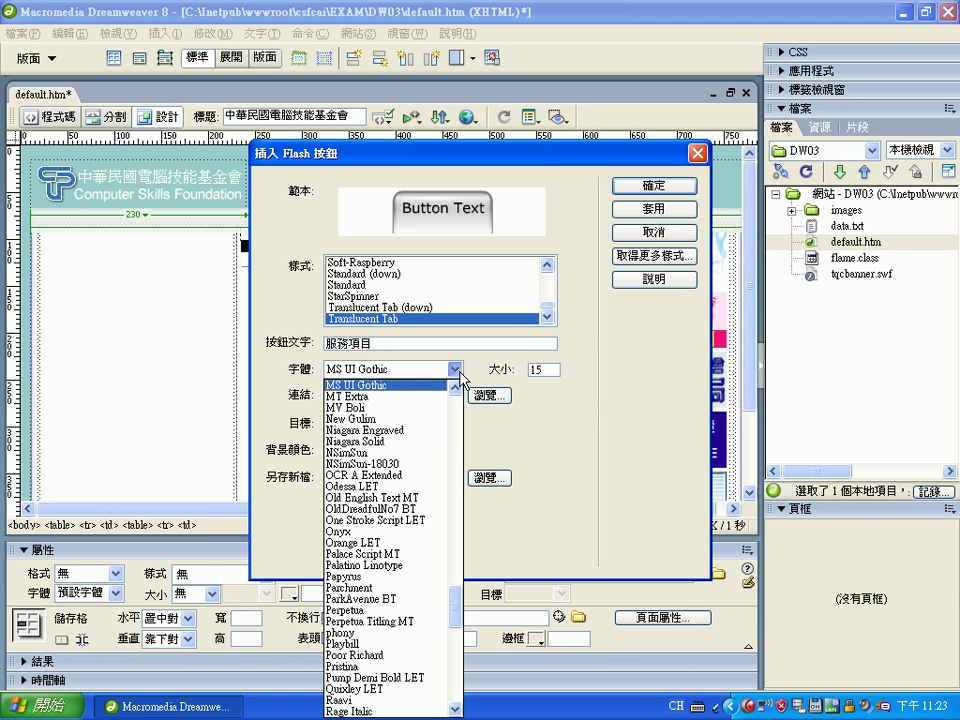
{"action": "scroll", "coordinate": [456, 670], "scroll_direction": "down", "scroll_amount": 10}
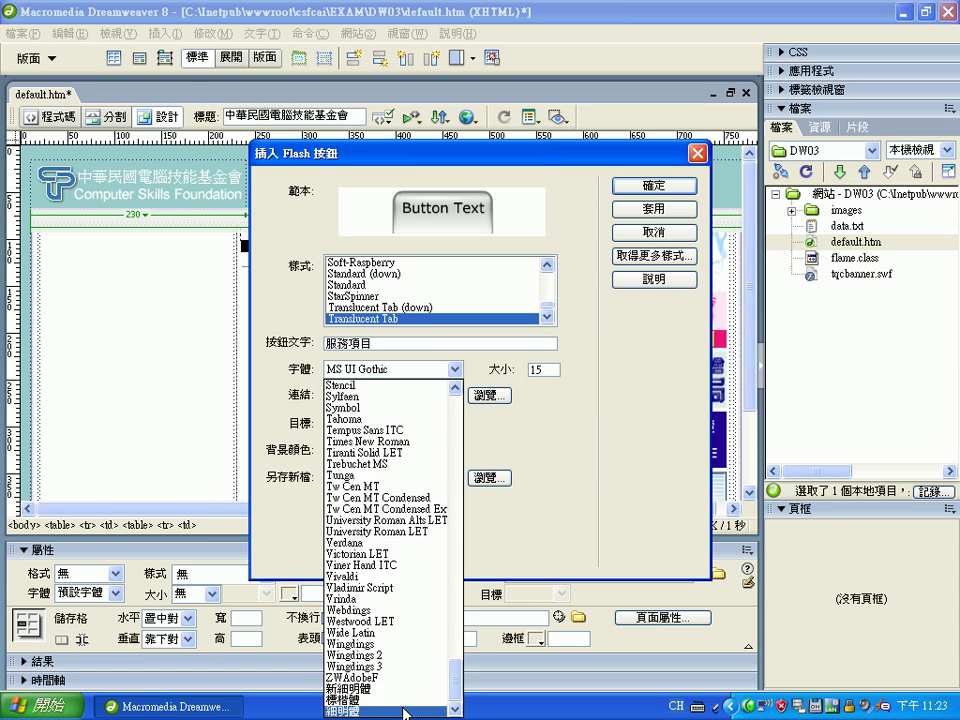
{"action": "left_click", "coordinate": [365, 689]}
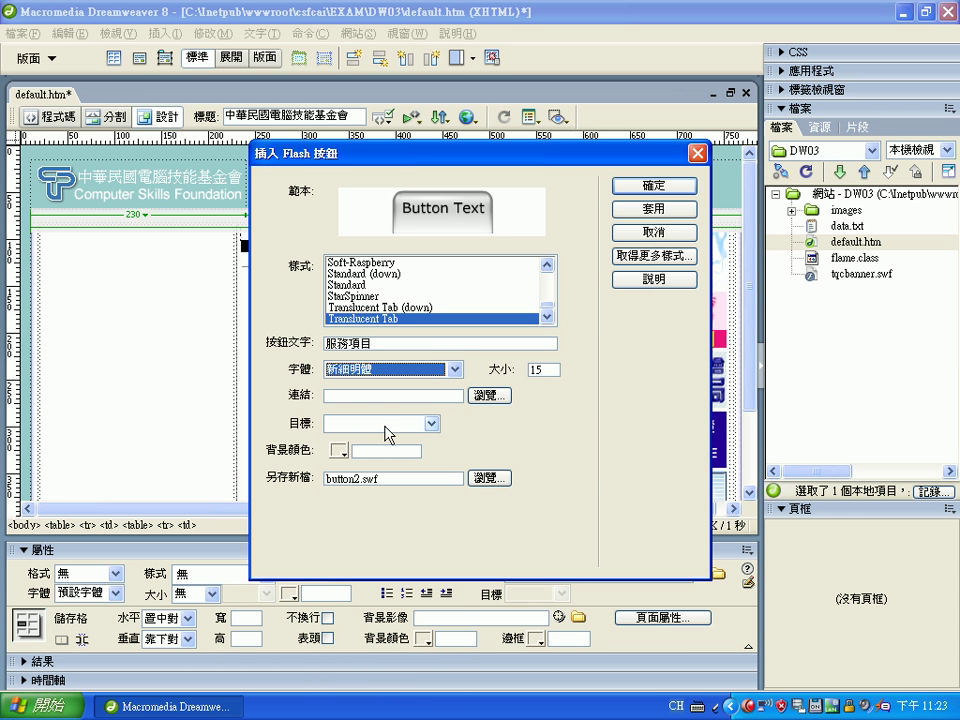
{"action": "left_click", "coordinate": [376, 452]}
{"action": "type", "text": "#"}
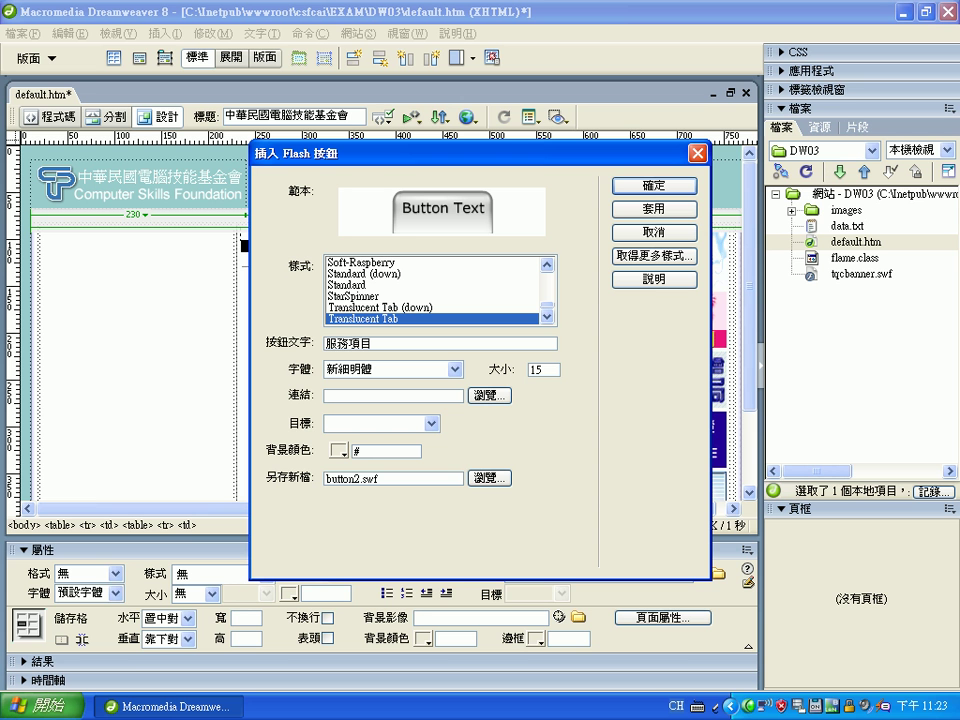
{"action": "type", "text": "99CCCC"}
{"action": "left_click", "coordinate": [659, 192]}
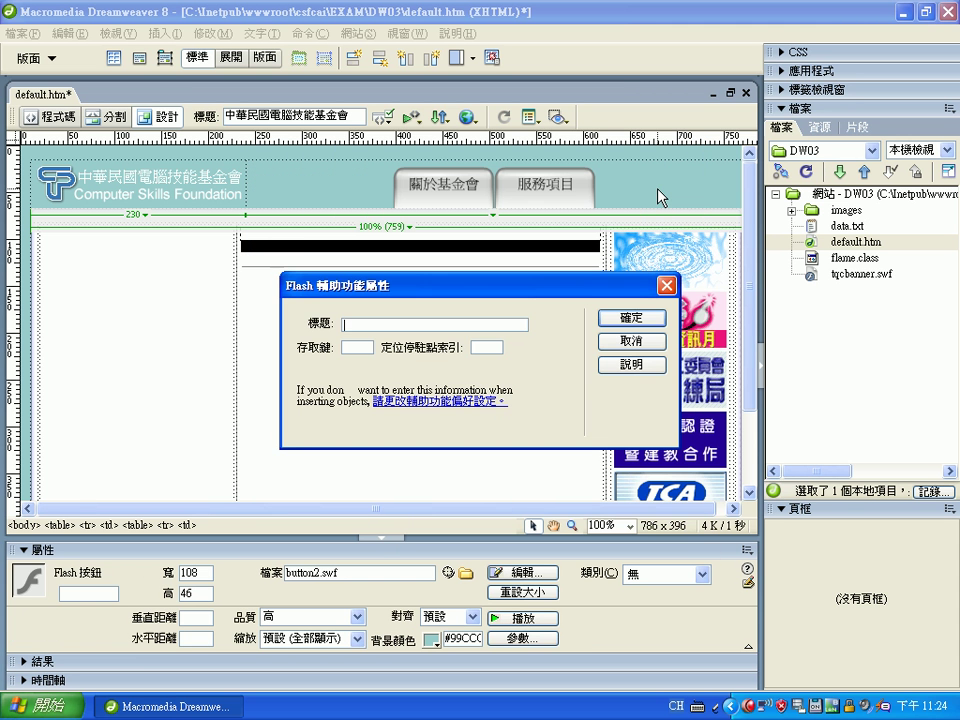
{"action": "left_click", "coordinate": [634, 318]}
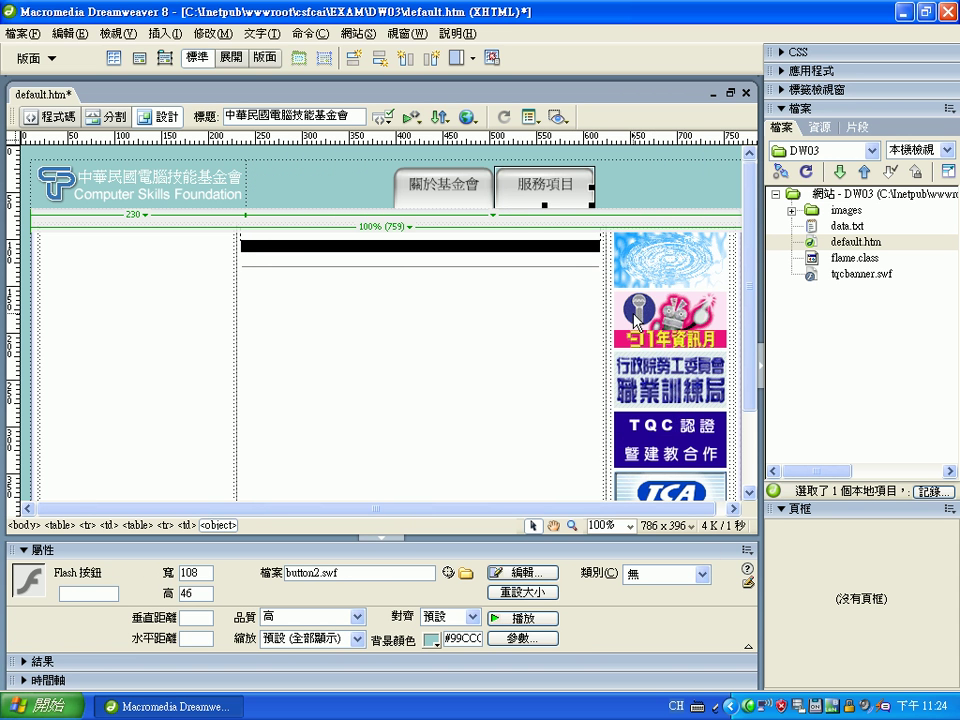
Refresh the Files panel and move the cursor out of the 服務項目 button into the header cell
{"action": "left_click", "coordinate": [807, 172]}
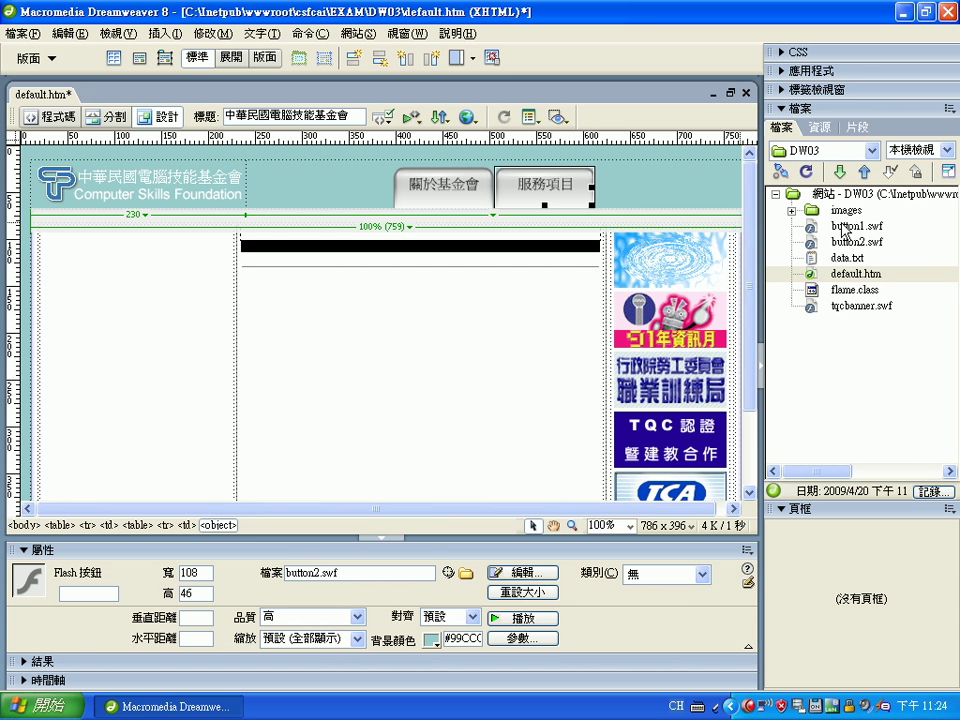
{"action": "left_click", "coordinate": [612, 190]}
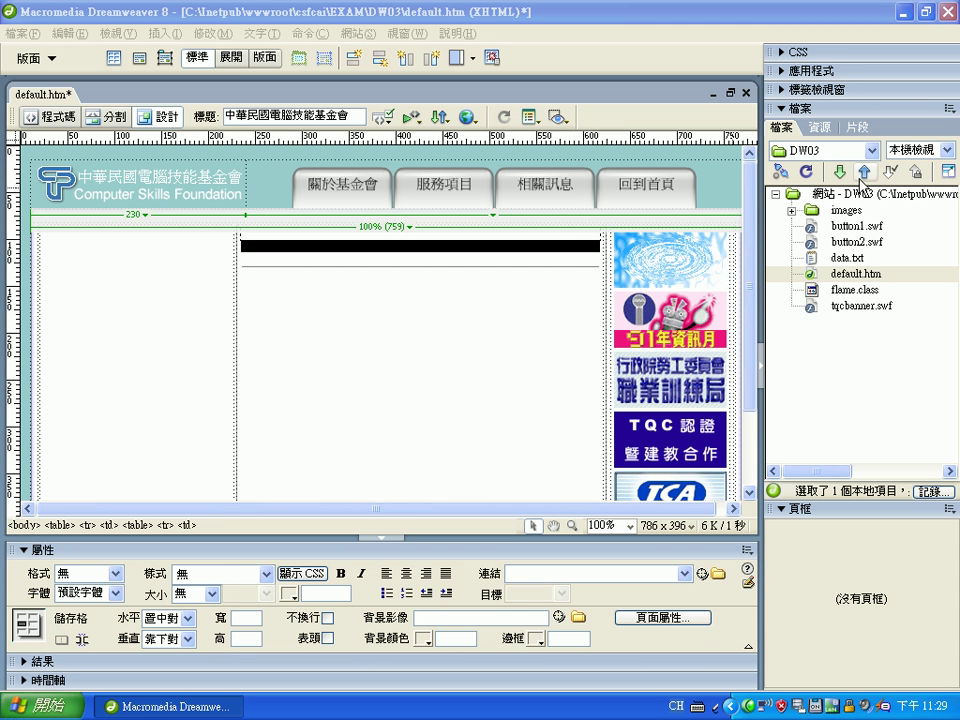
Insert the tqcbanner.swf Flash movie into the left column cell, skipping accessibility, then deselect it
{"action": "left_click", "coordinate": [125, 310]}
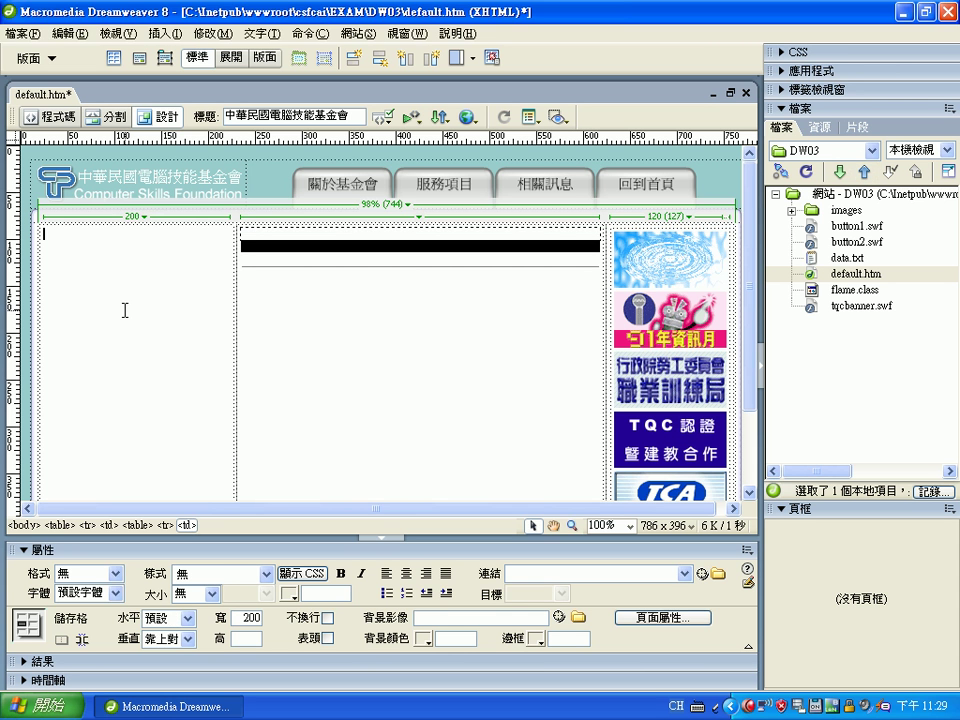
{"action": "left_click", "coordinate": [383, 302]}
{"action": "left_click", "coordinate": [128, 358]}
{"action": "left_click", "coordinate": [165, 33]}
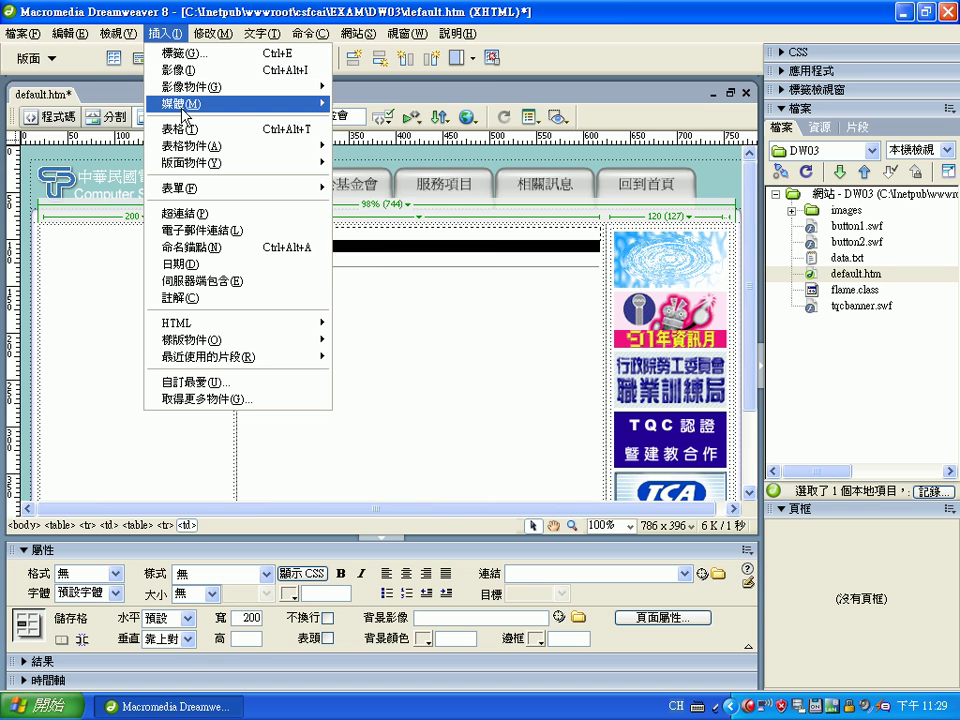
{"action": "mouse_move", "coordinate": [183, 108]}
{"action": "left_click", "coordinate": [402, 103]}
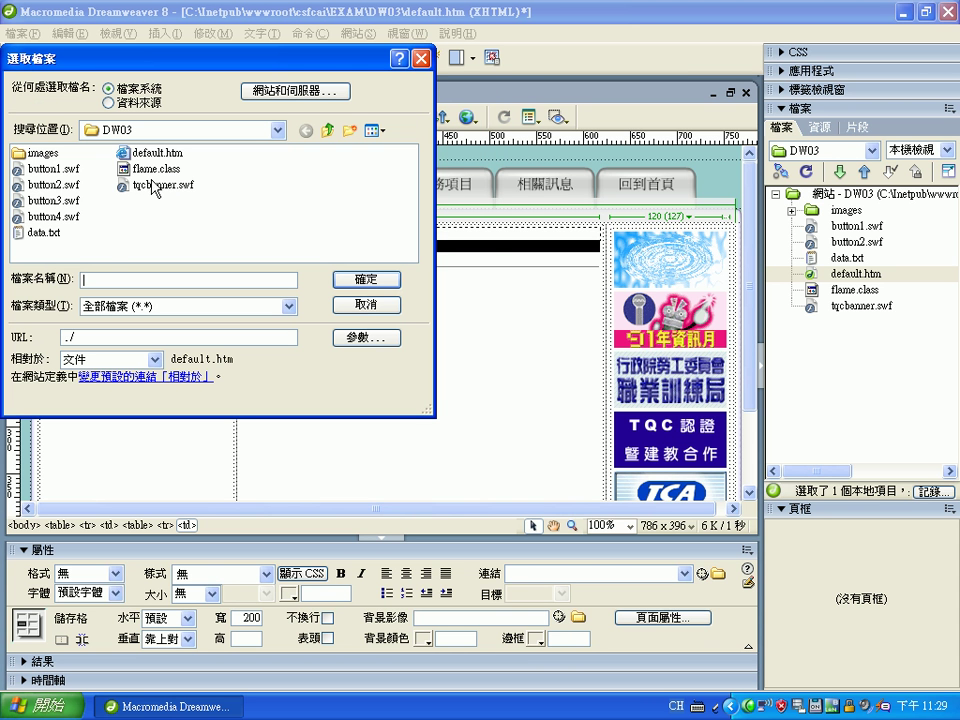
{"action": "left_click", "coordinate": [155, 186]}
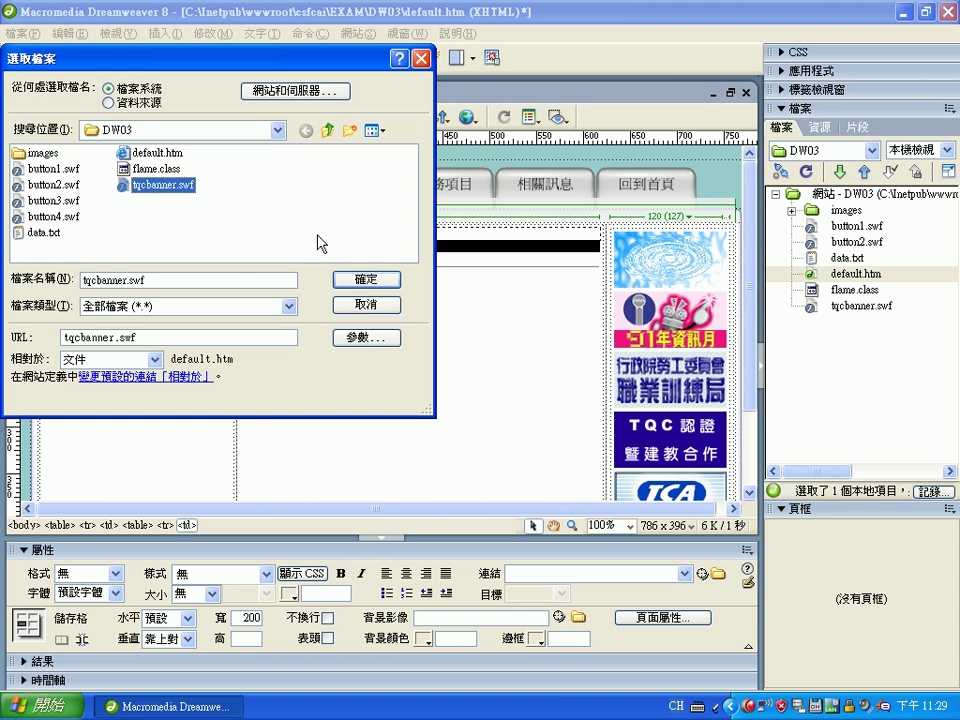
{"action": "left_click", "coordinate": [365, 281]}
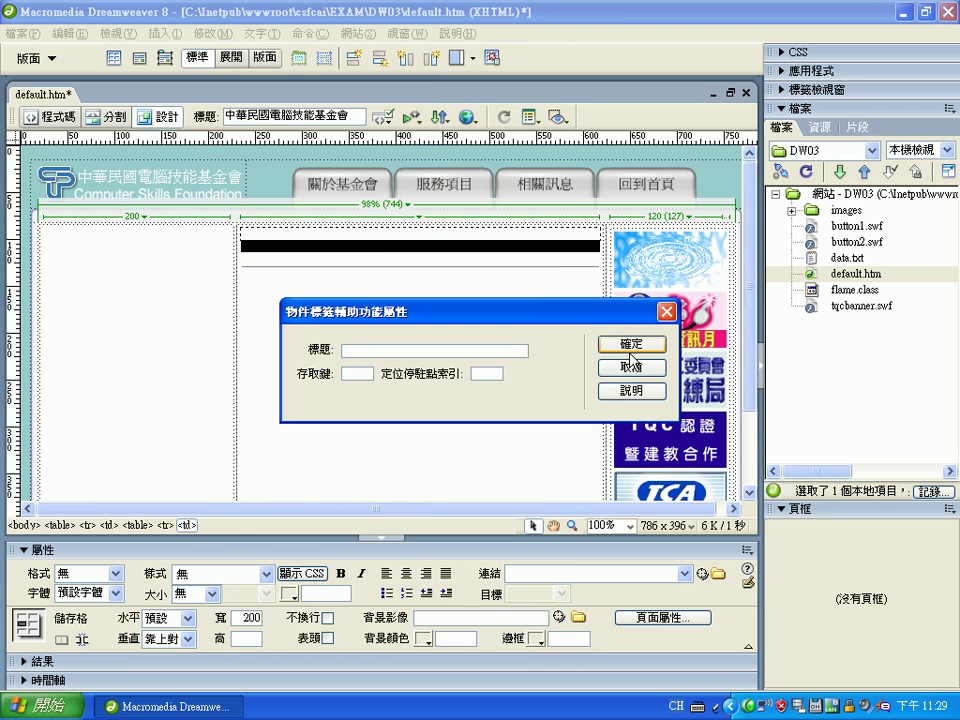
{"action": "left_click", "coordinate": [631, 344]}
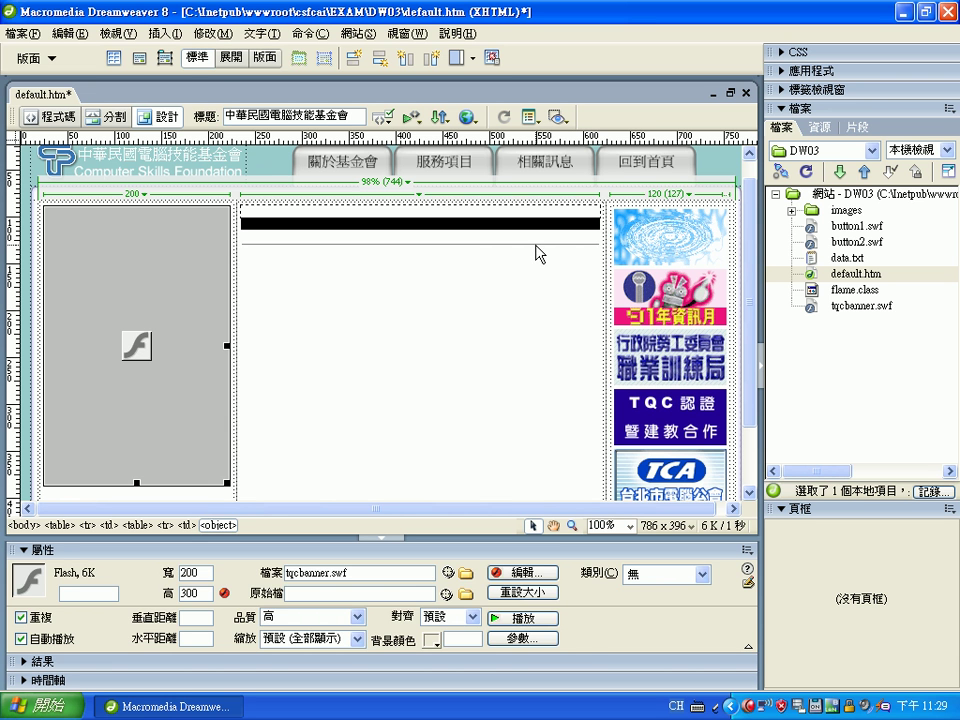
{"action": "left_click", "coordinate": [599, 243]}
{"action": "left_click", "coordinate": [600, 242]}
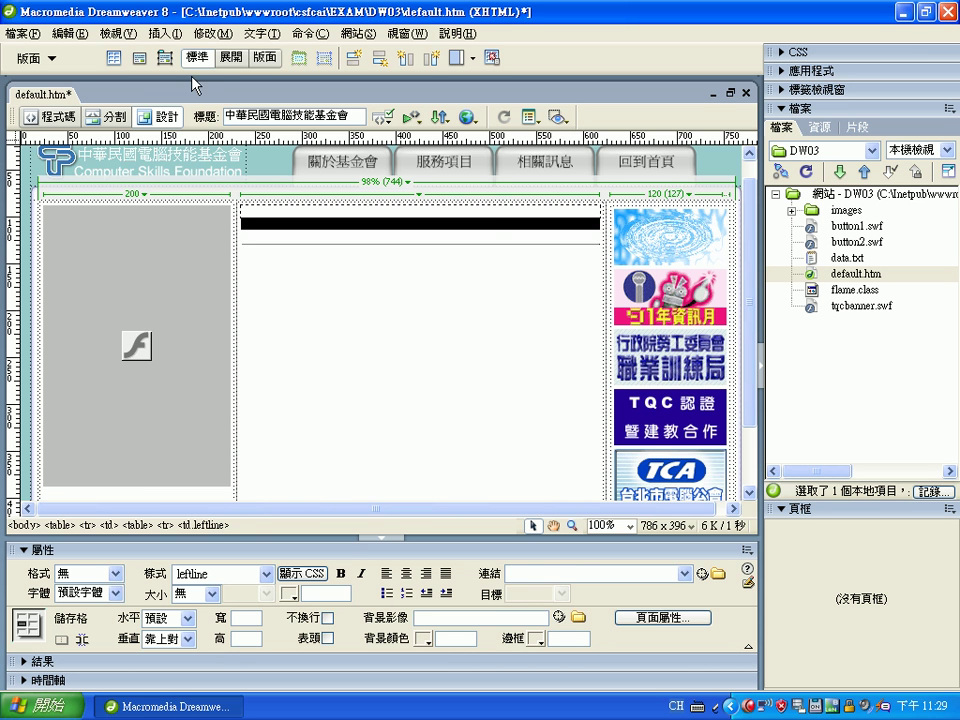
Start a Flash Text object from Insert > 媒體 and set its font to 標楷體
{"action": "left_click", "coordinate": [165, 33]}
{"action": "mouse_move", "coordinate": [184, 112]}
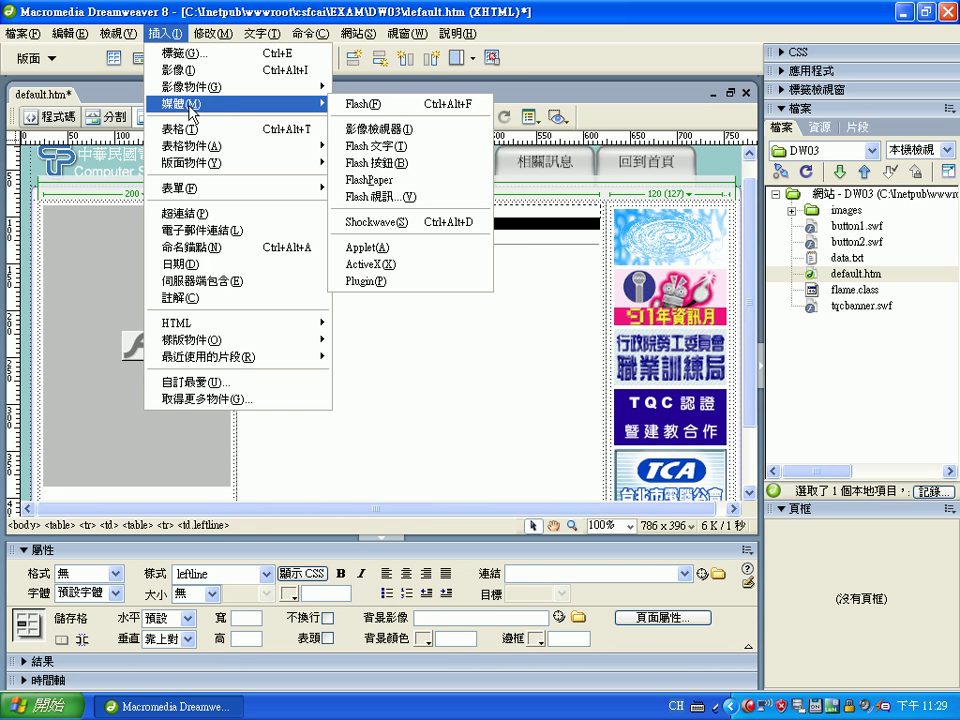
{"action": "left_click", "coordinate": [398, 146]}
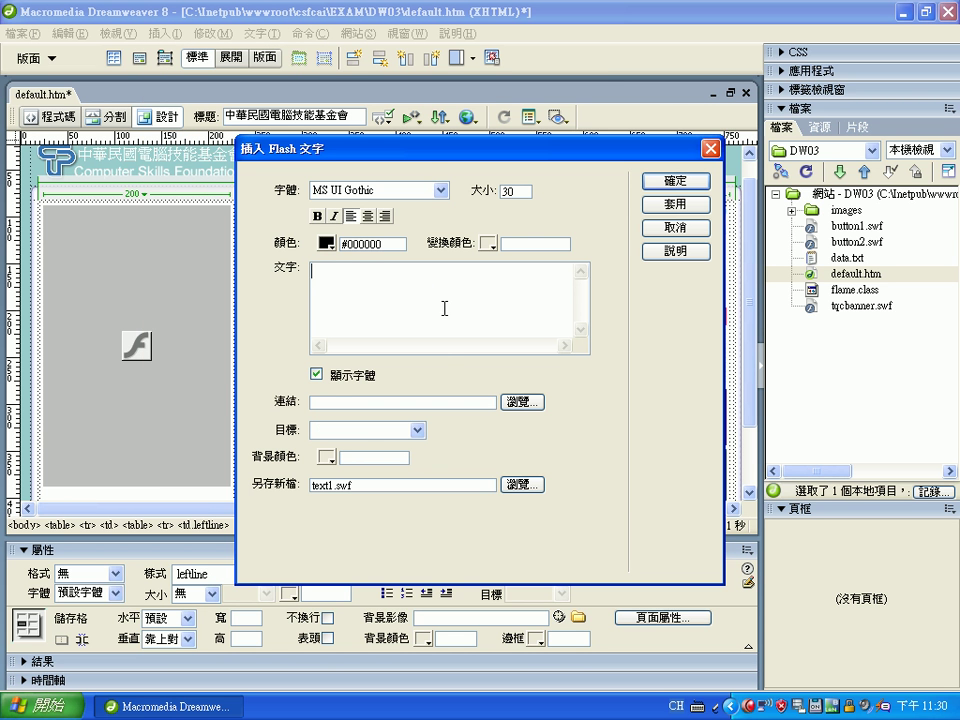
{"action": "left_click", "coordinate": [440, 190]}
{"action": "left_click_drag", "start_coordinate": [443, 420], "coordinate": [420, 536]}
{"action": "left_click", "coordinate": [378, 522]}
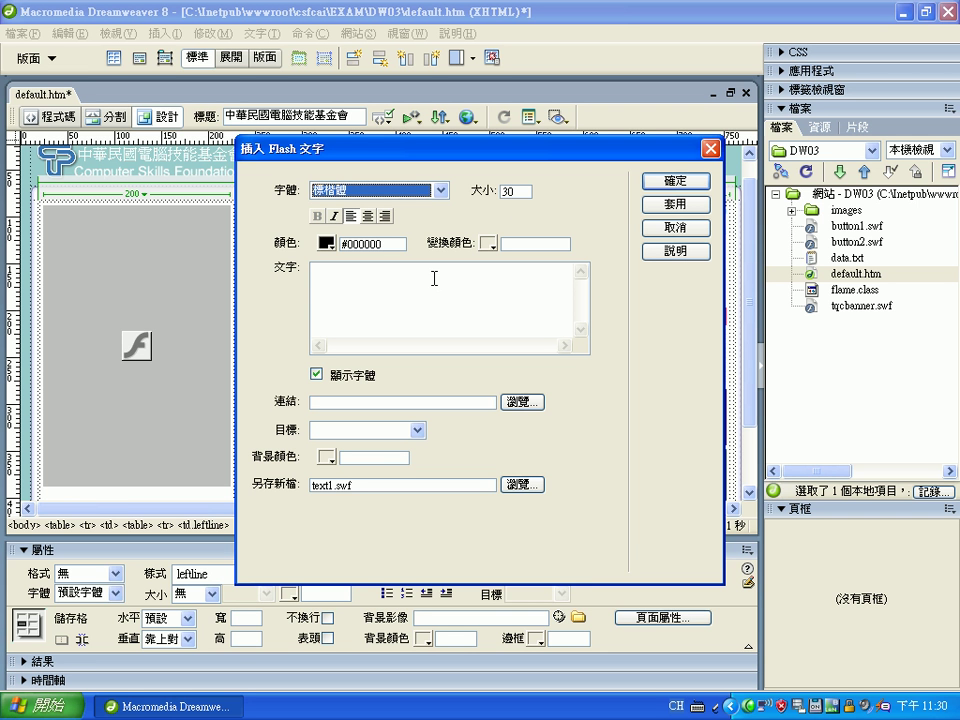
Set the text colour to #FF6600 and the rollover colour to #990000
{"action": "left_click_drag", "start_coordinate": [378, 244], "coordinate": [349, 244]}
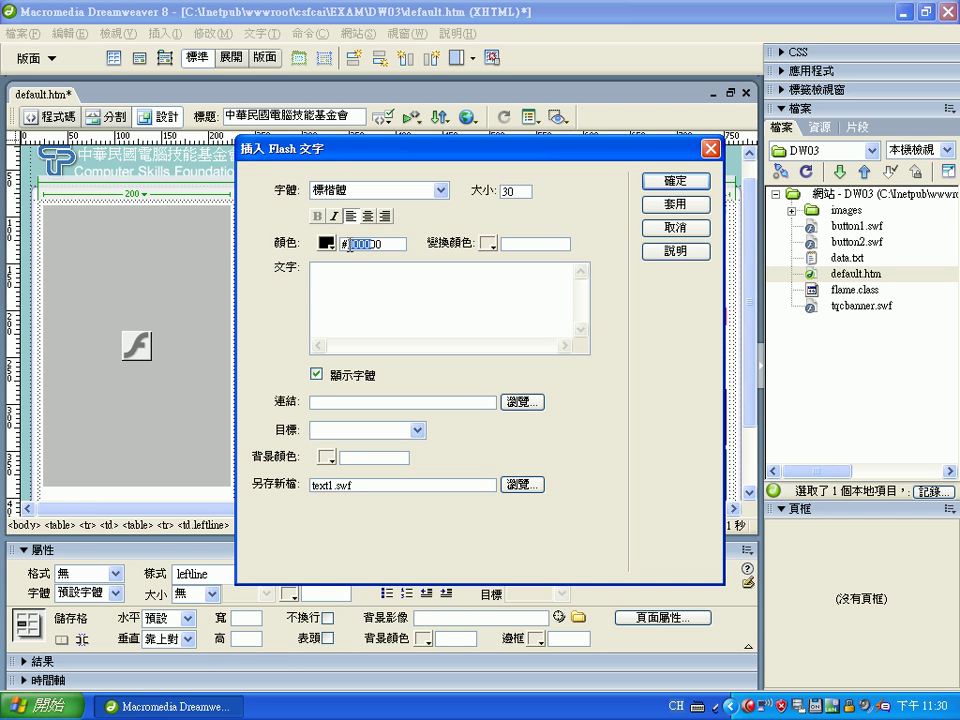
{"action": "type", "text": "FF66"}
{"action": "left_click", "coordinate": [522, 245]}
{"action": "type", "text": "#990000"}
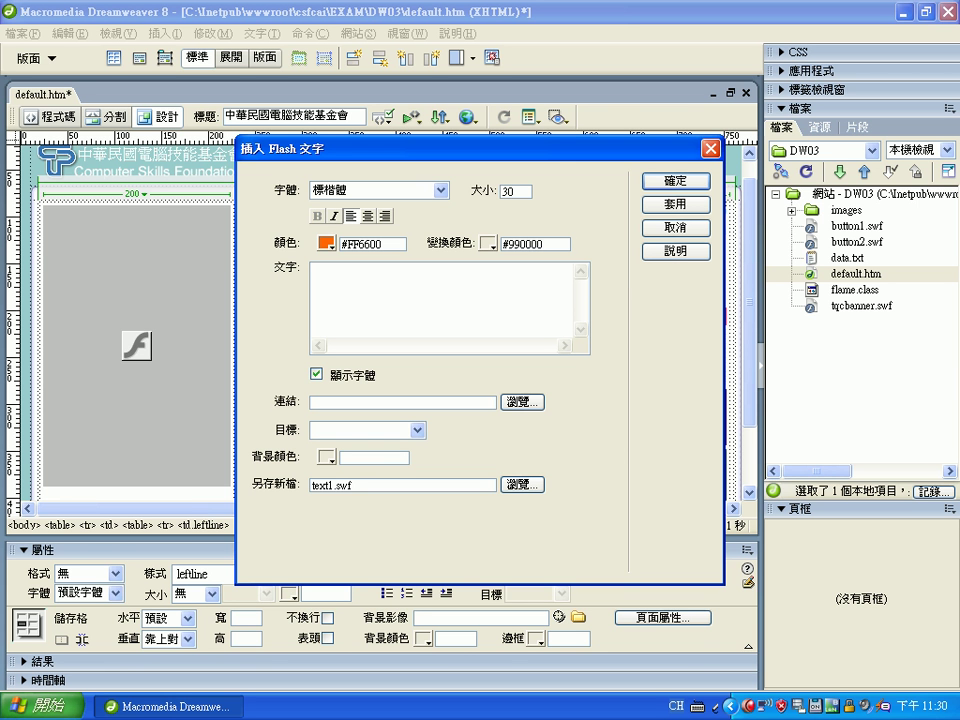
{"action": "left_click", "coordinate": [462, 288]}
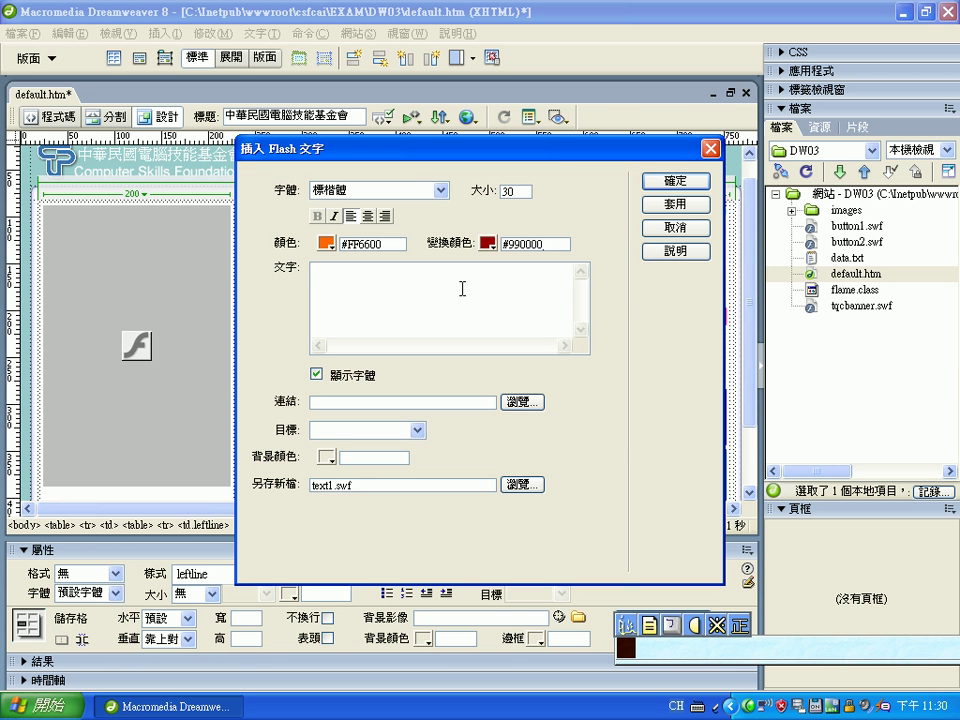
Enter 創辦人的話 as the Flash text and insert it as text1.swf, accepting accessibility
{"action": "type", "text": "tj;410"}
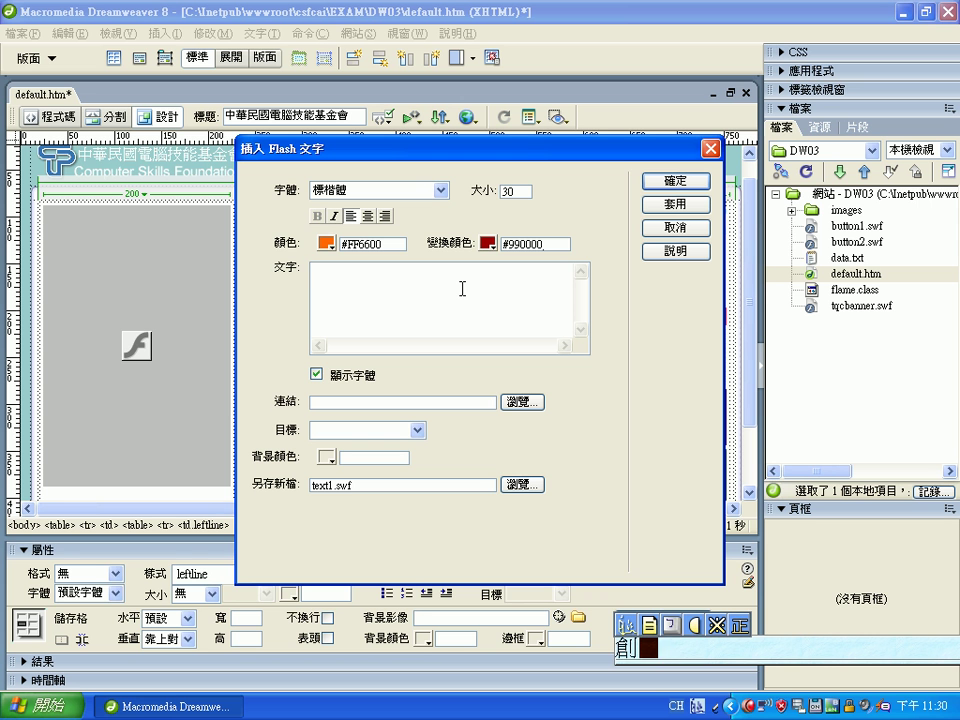
{"action": "type", "text": "4bp62k7cj"}
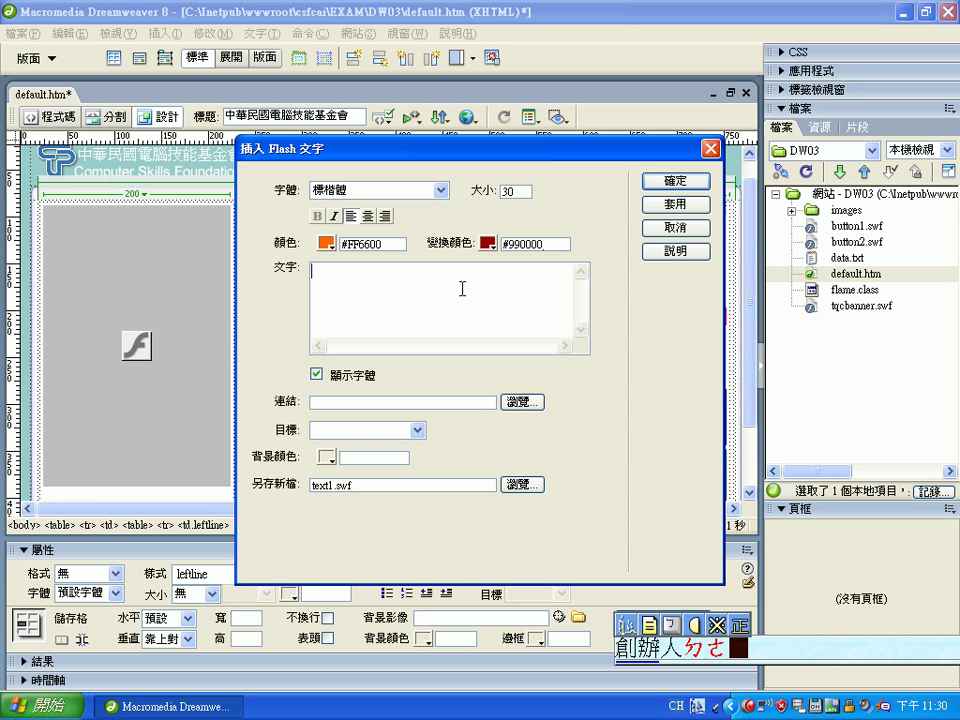
{"action": "type", "text": "84"}
{"action": "key", "text": "Return"}
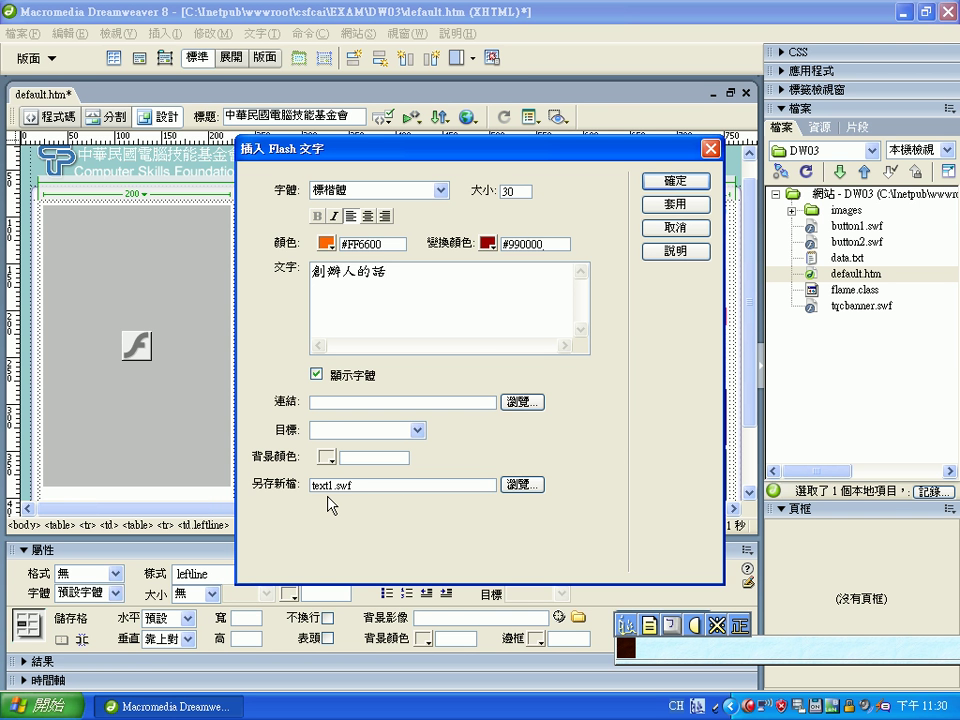
{"action": "left_click", "coordinate": [512, 486]}
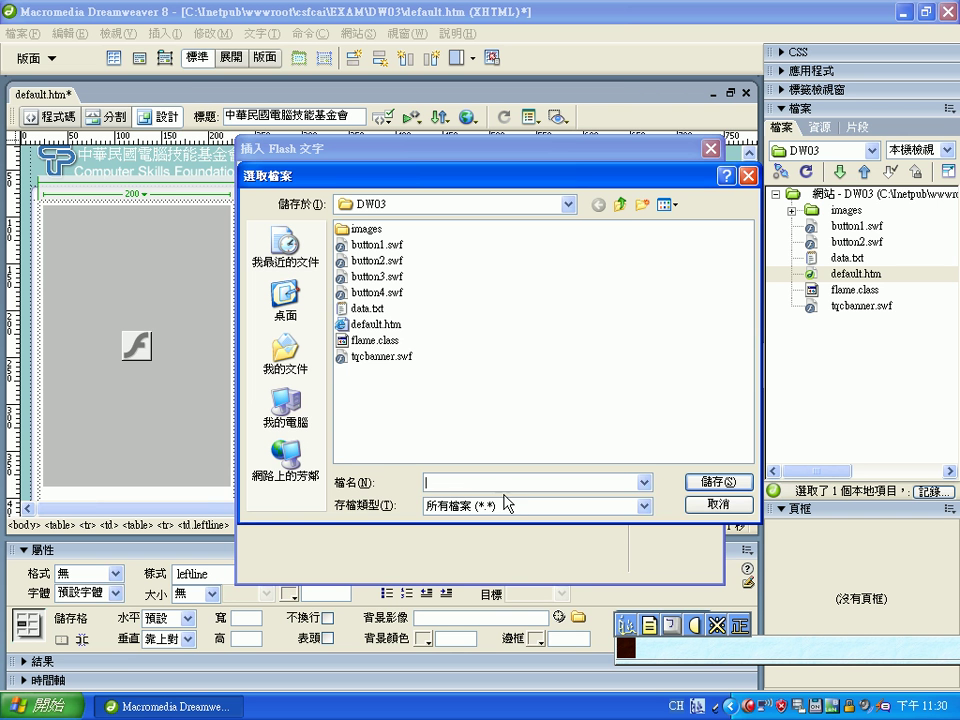
{"action": "left_click", "coordinate": [705, 505]}
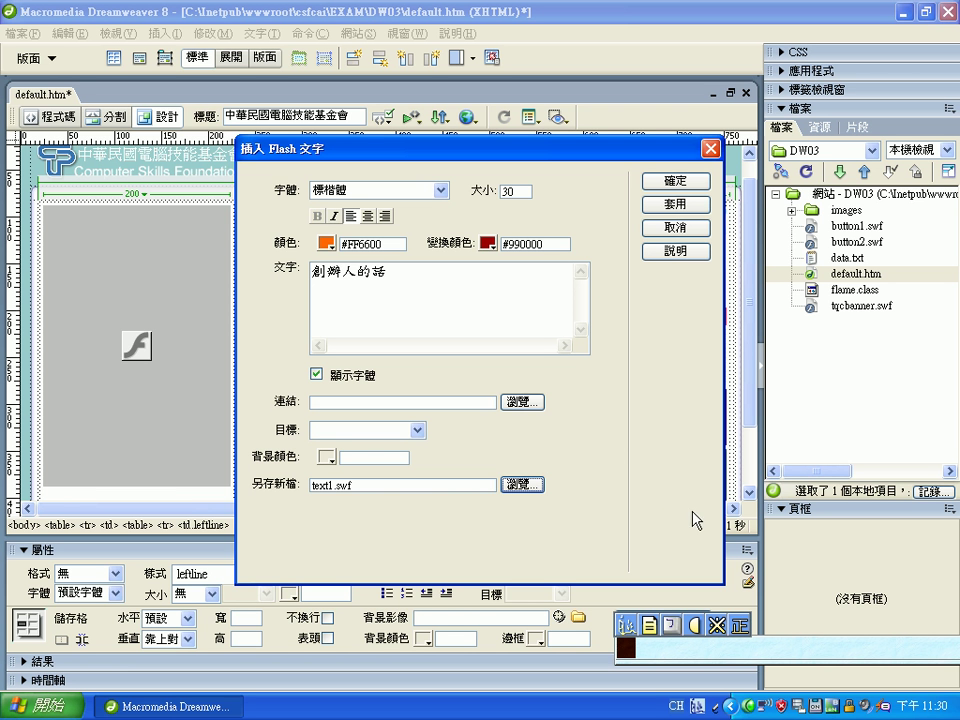
{"action": "left_click", "coordinate": [421, 486]}
{"action": "key", "text": "ctrl+space"}
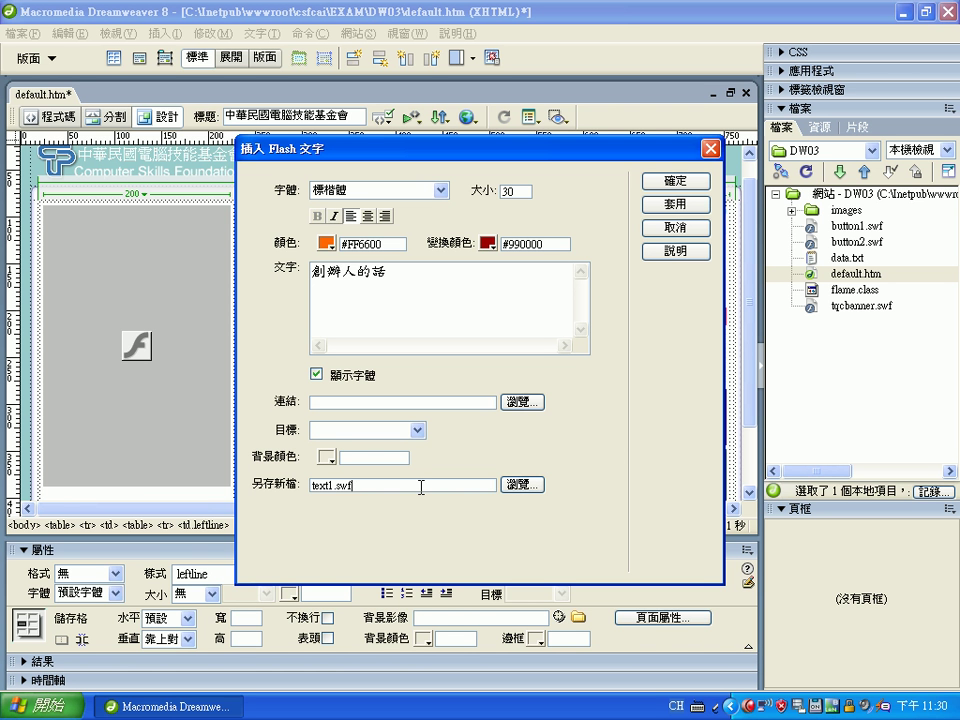
{"action": "left_click", "coordinate": [680, 183]}
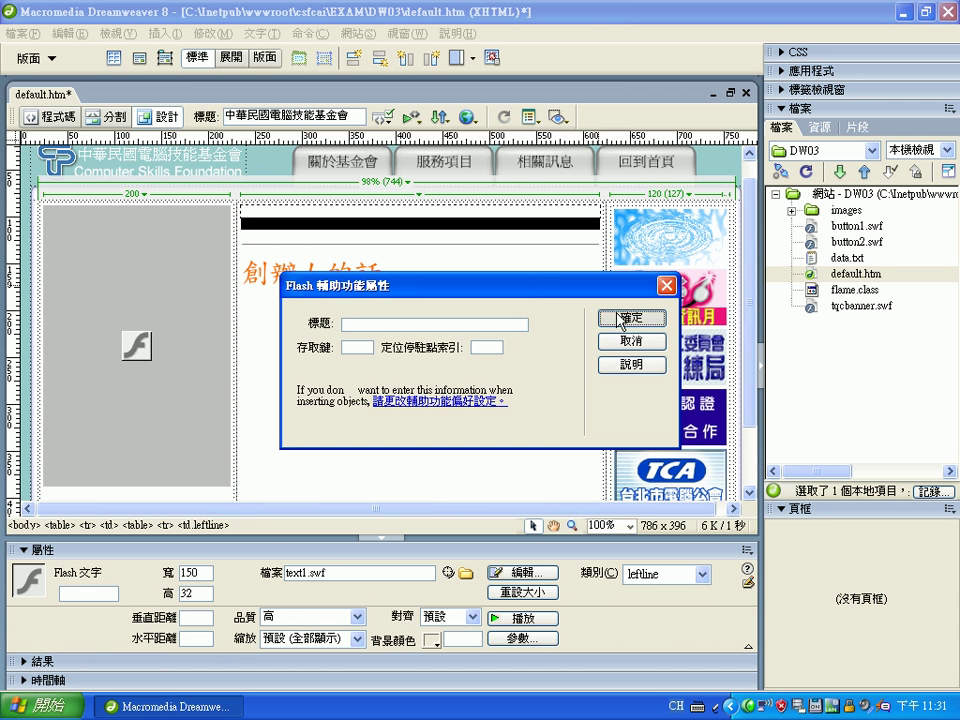
{"action": "left_click", "coordinate": [600, 318]}
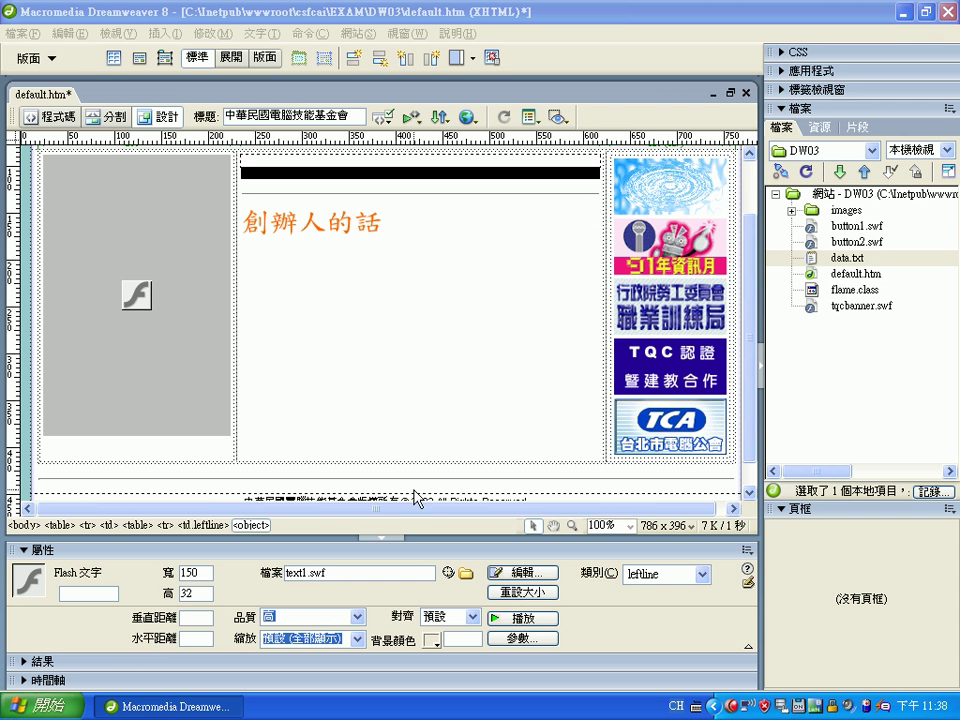
Copy all of data.txt's founder text, then return to default.htm with the cursor after the heading
{"action": "left_click", "coordinate": [846, 260]}
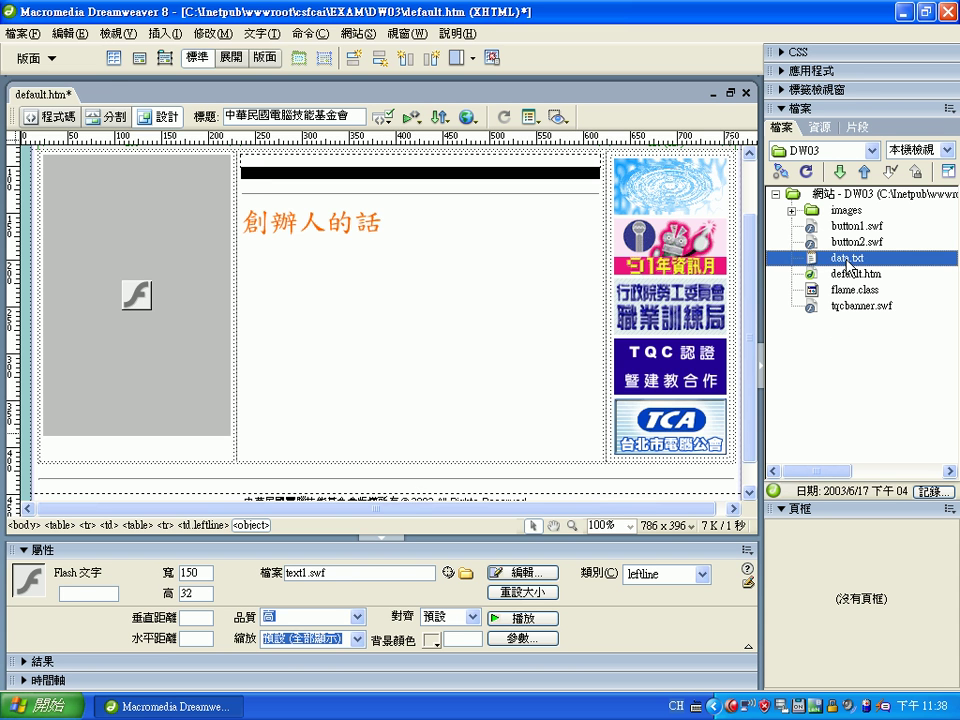
{"action": "double_click", "coordinate": [846, 260]}
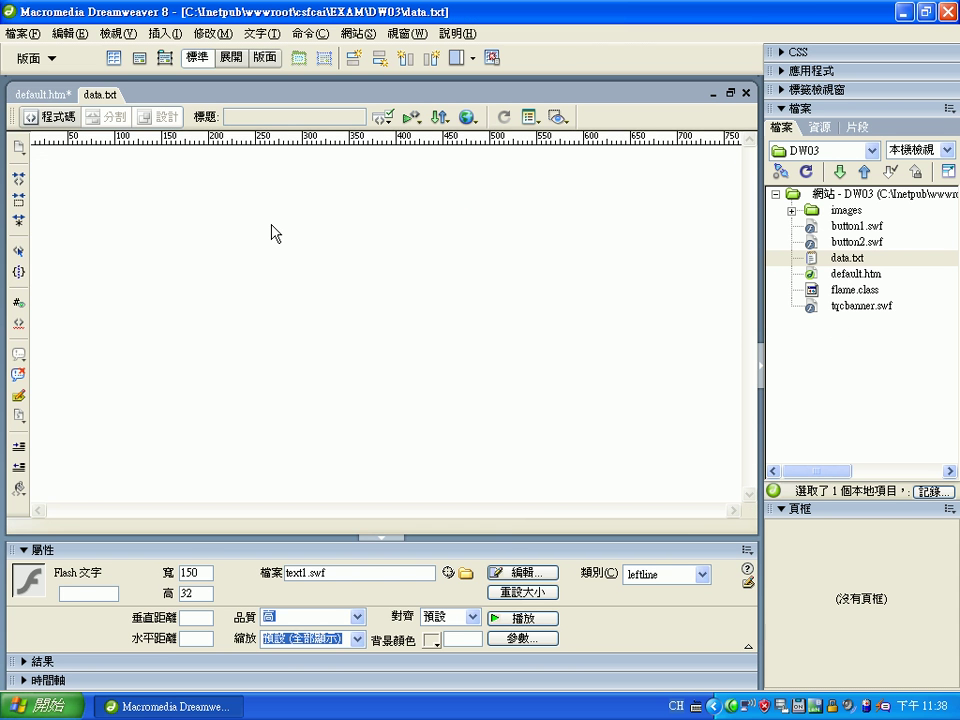
{"action": "left_click_drag", "start_coordinate": [289, 244], "coordinate": [78, 130]}
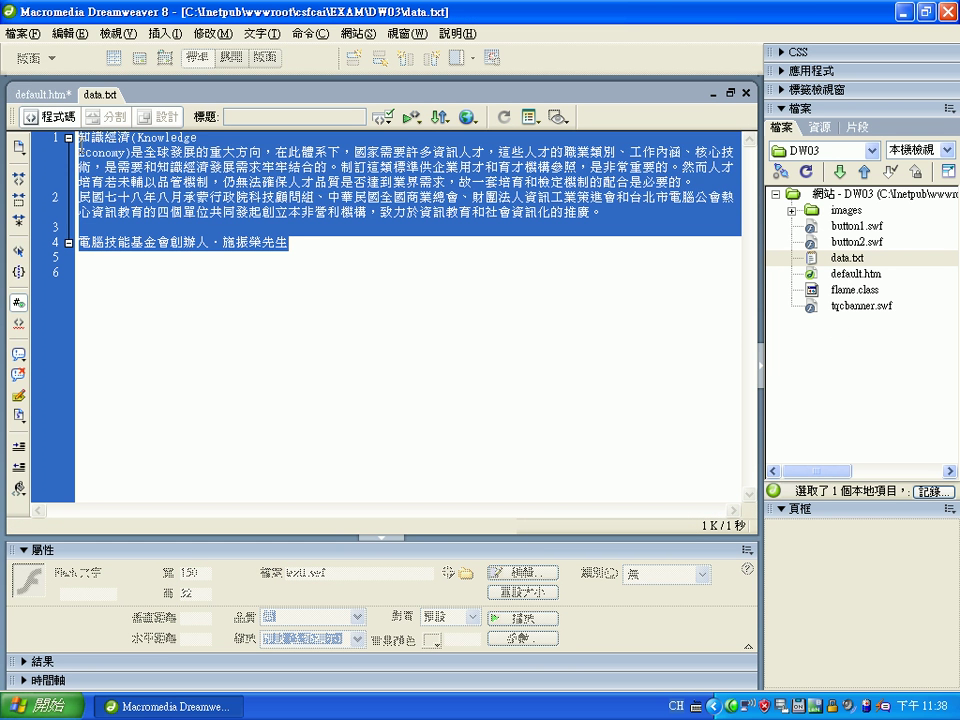
{"action": "right_click", "coordinate": [128, 146]}
{"action": "left_click", "coordinate": [224, 422]}
{"action": "left_click", "coordinate": [40, 93]}
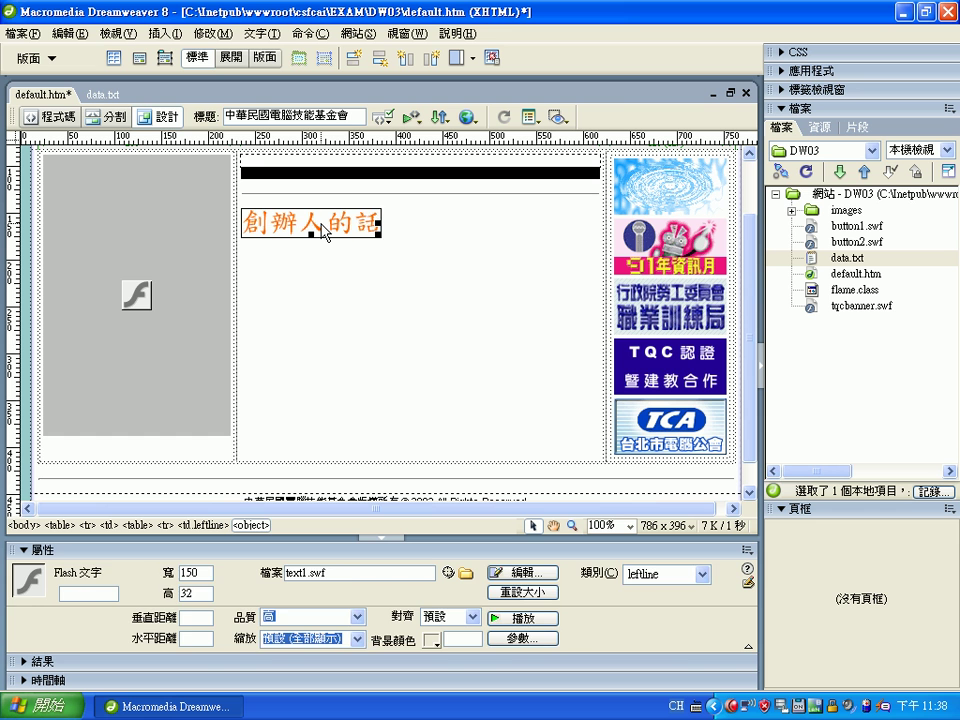
{"action": "left_click", "coordinate": [401, 222]}
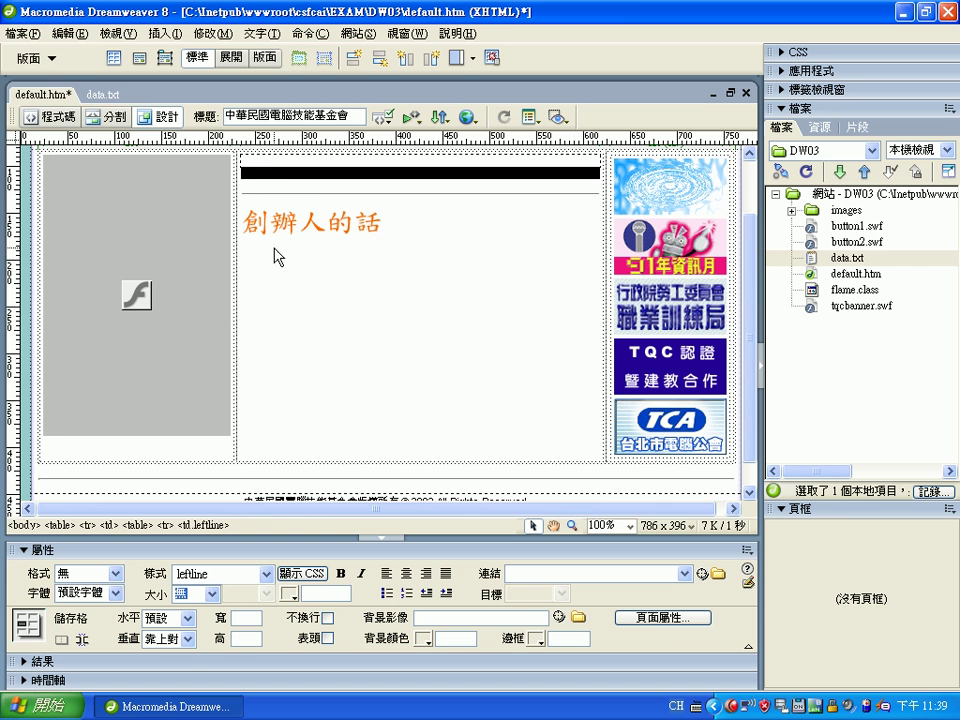
Paste the founder text under the heading, right-align the signature line and delete the name
{"action": "left_click", "coordinate": [68, 33]}
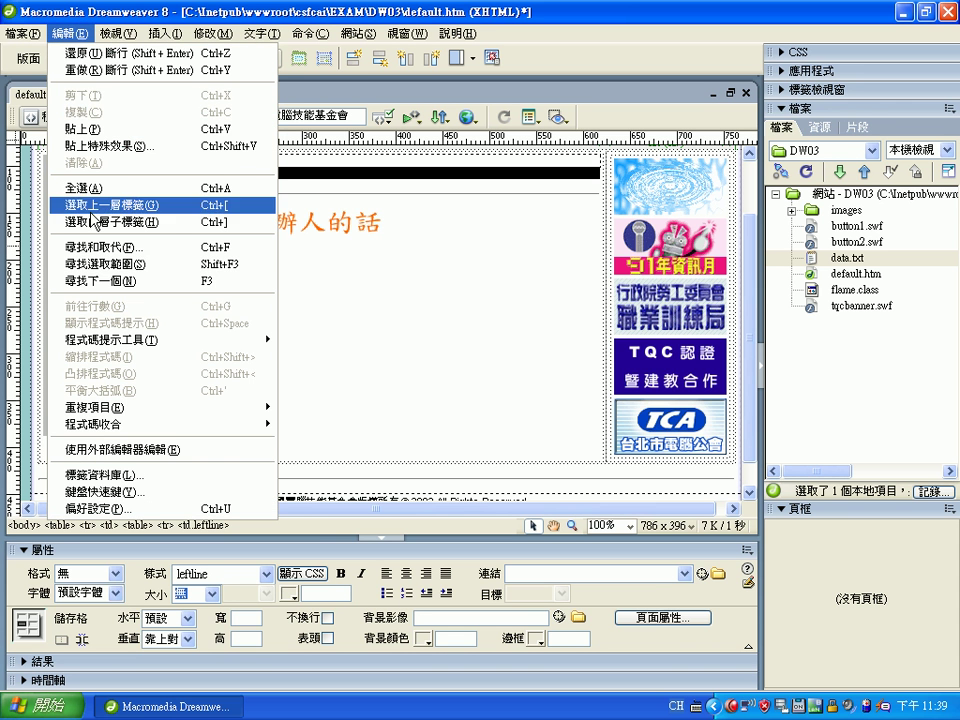
{"action": "left_click", "coordinate": [136, 130]}
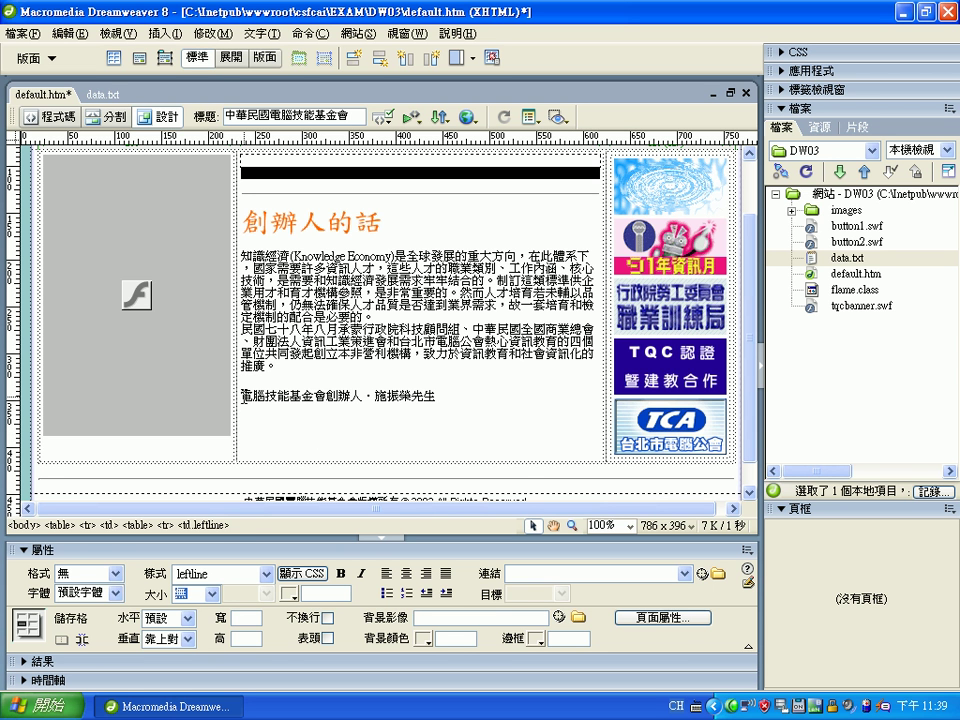
{"action": "left_click", "coordinate": [428, 573]}
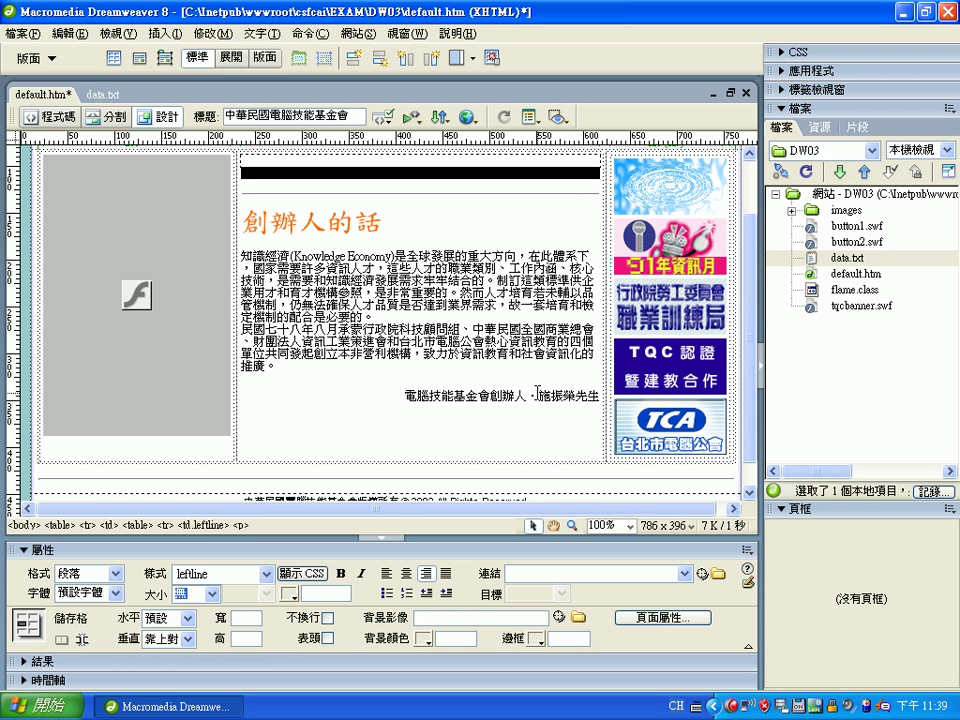
{"action": "left_click_drag", "start_coordinate": [540, 396], "coordinate": [577, 396]}
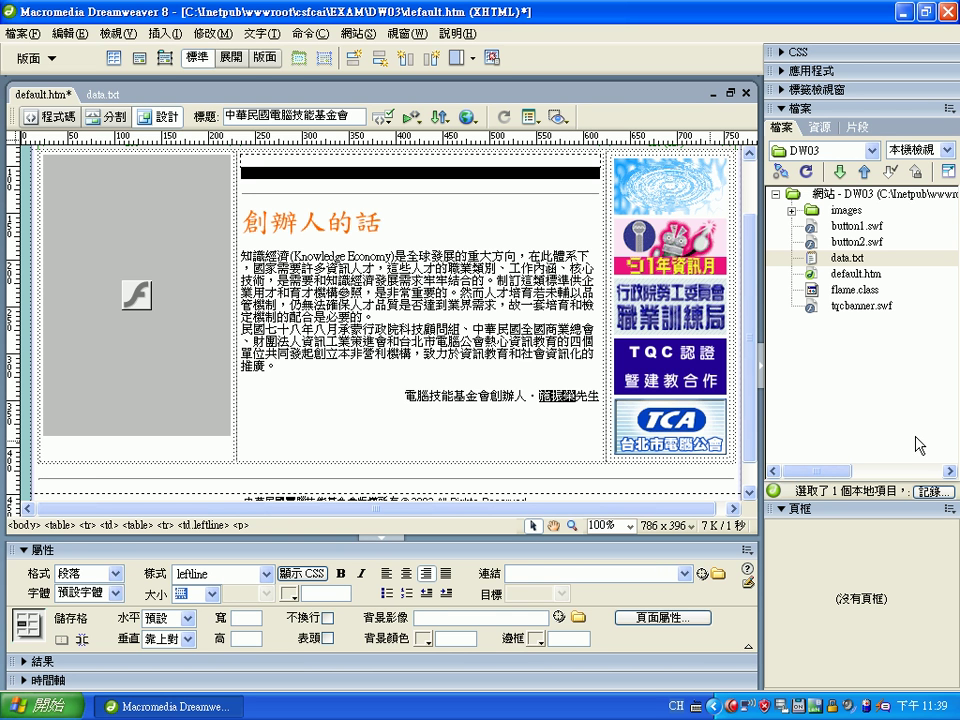
{"action": "key", "text": "Delete"}
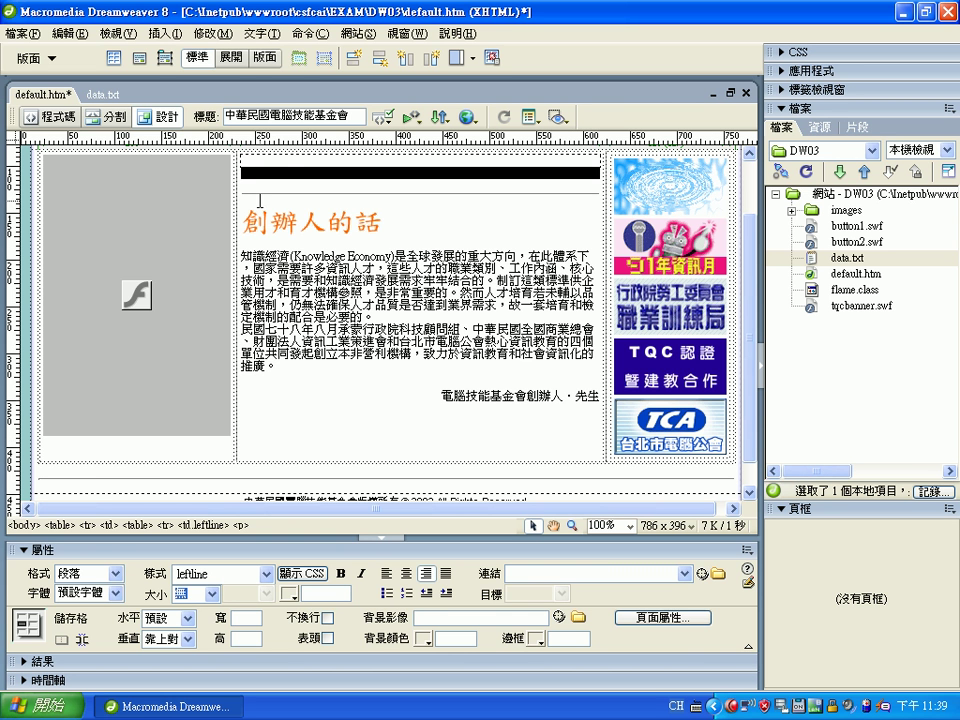
Start a new Flash Text using the 標楷體 font with centre alignment
{"action": "left_click", "coordinate": [164, 33]}
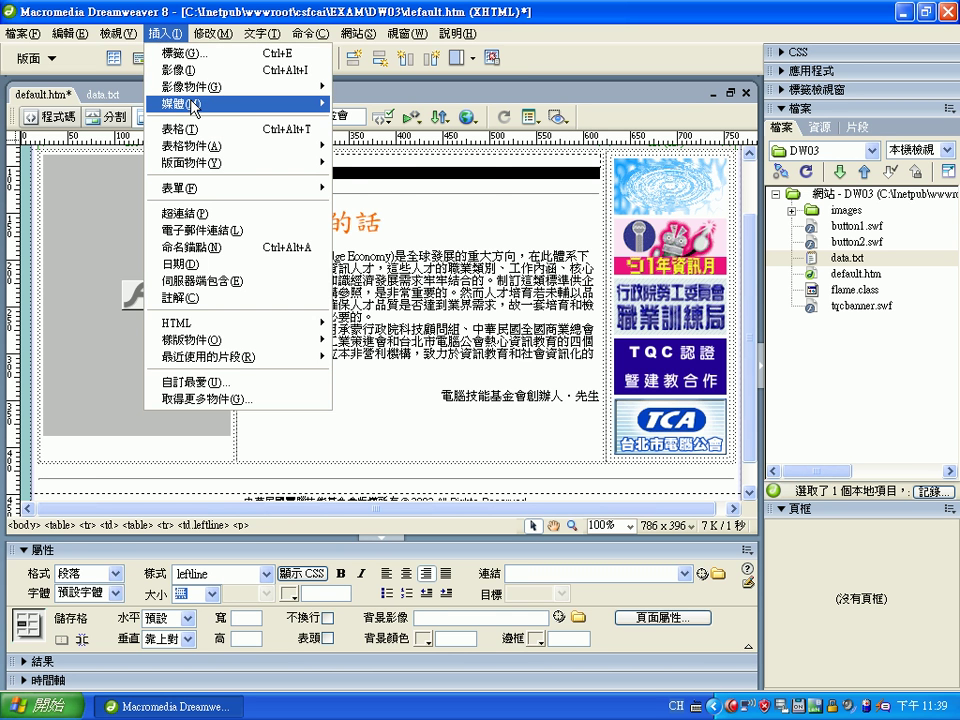
{"action": "mouse_move", "coordinate": [195, 108]}
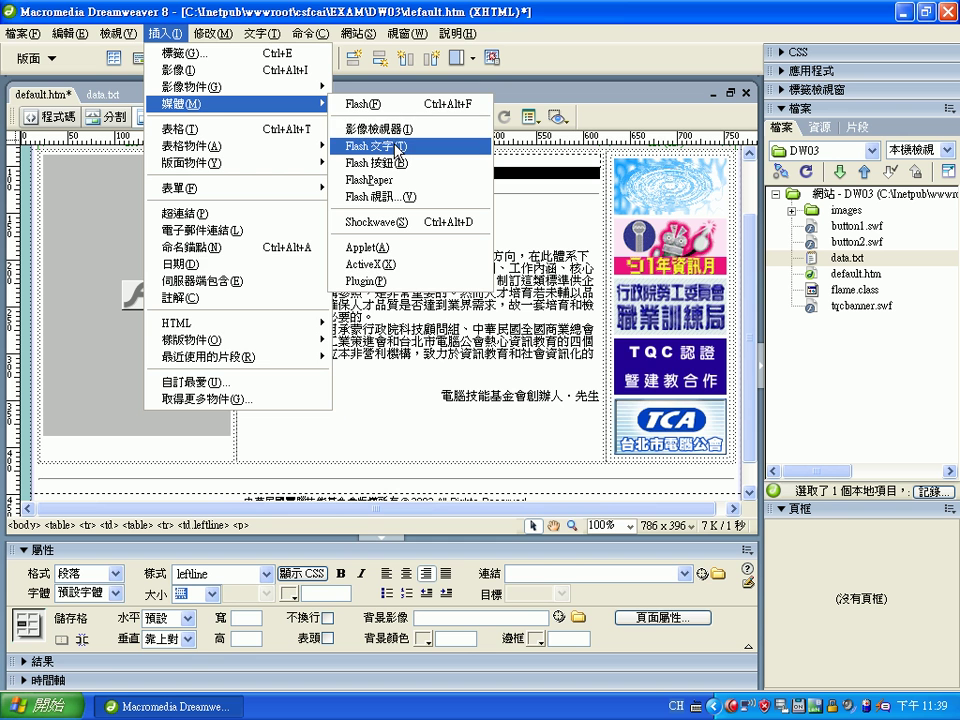
{"action": "left_click", "coordinate": [398, 146]}
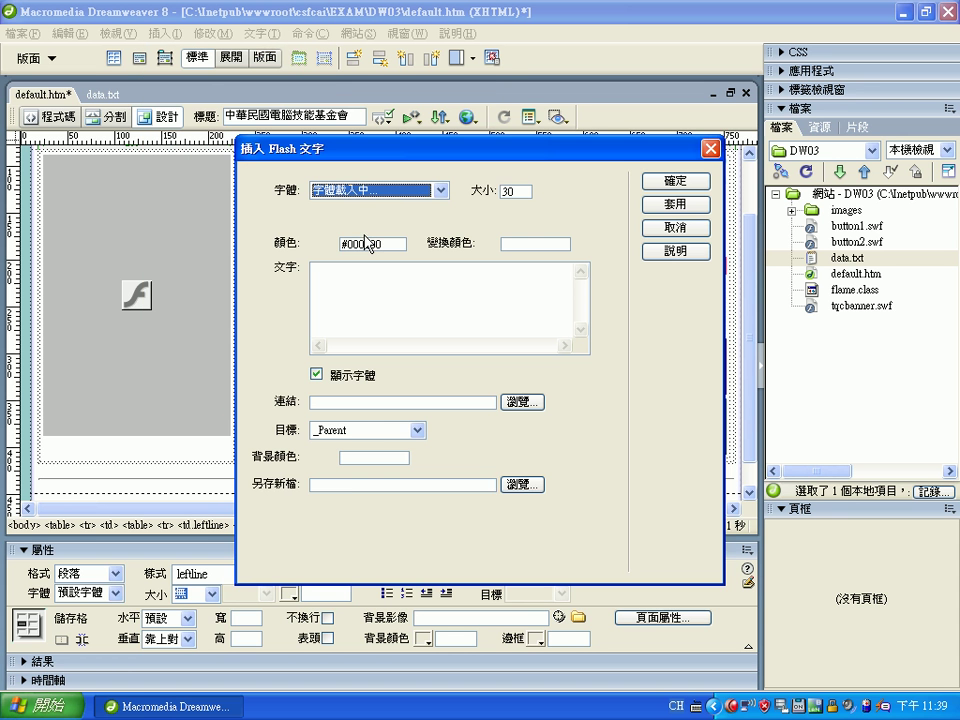
{"action": "left_click", "coordinate": [440, 190]}
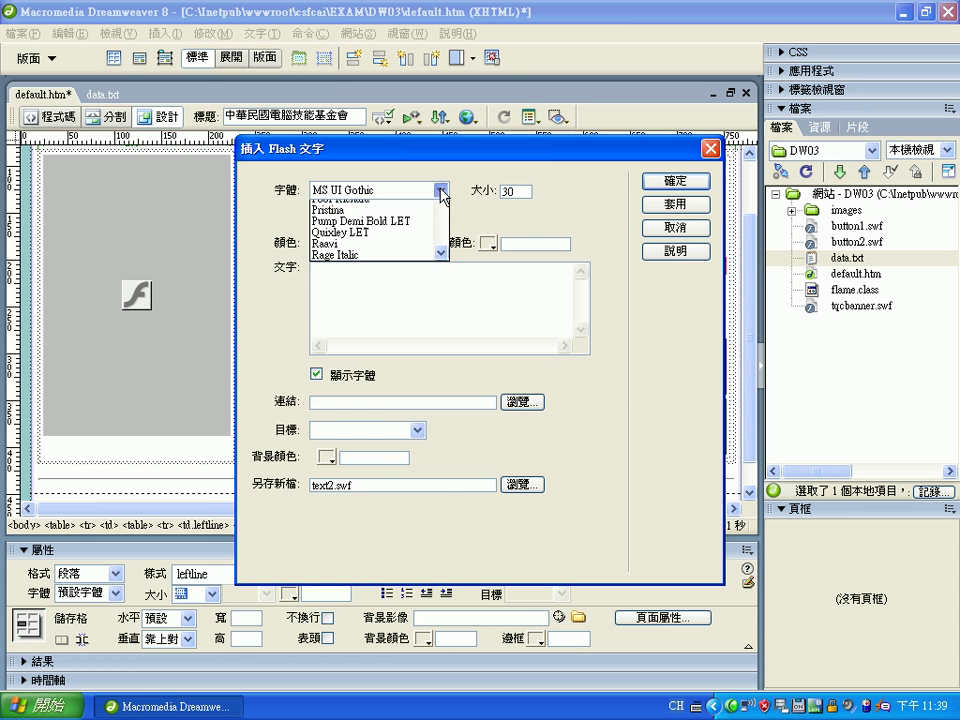
{"action": "left_click_drag", "start_coordinate": [443, 440], "coordinate": [437, 538]}
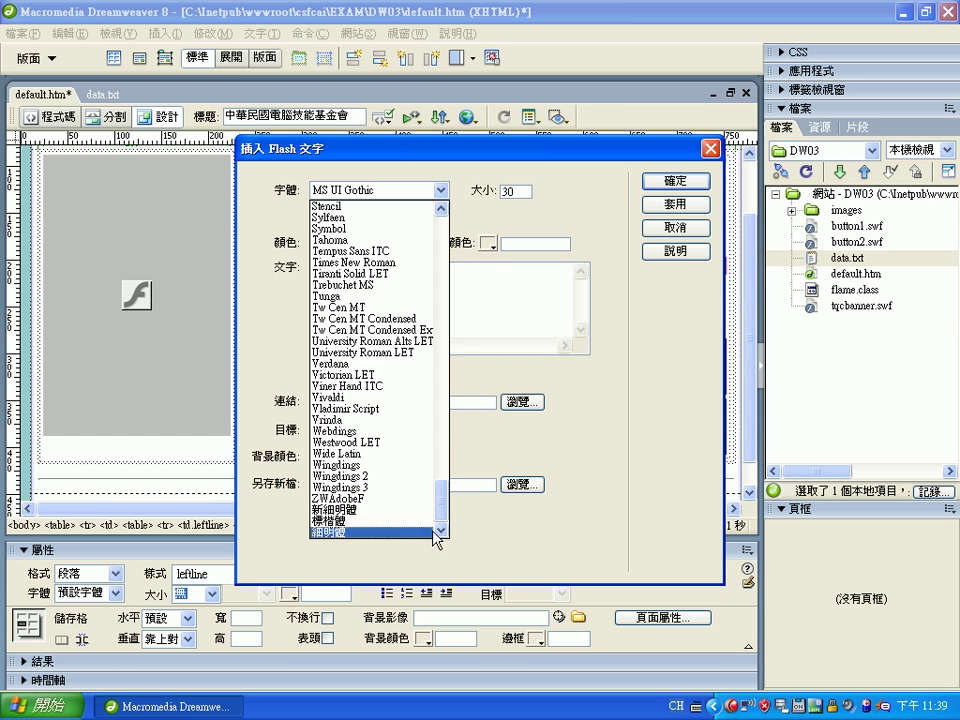
{"action": "left_click", "coordinate": [399, 522]}
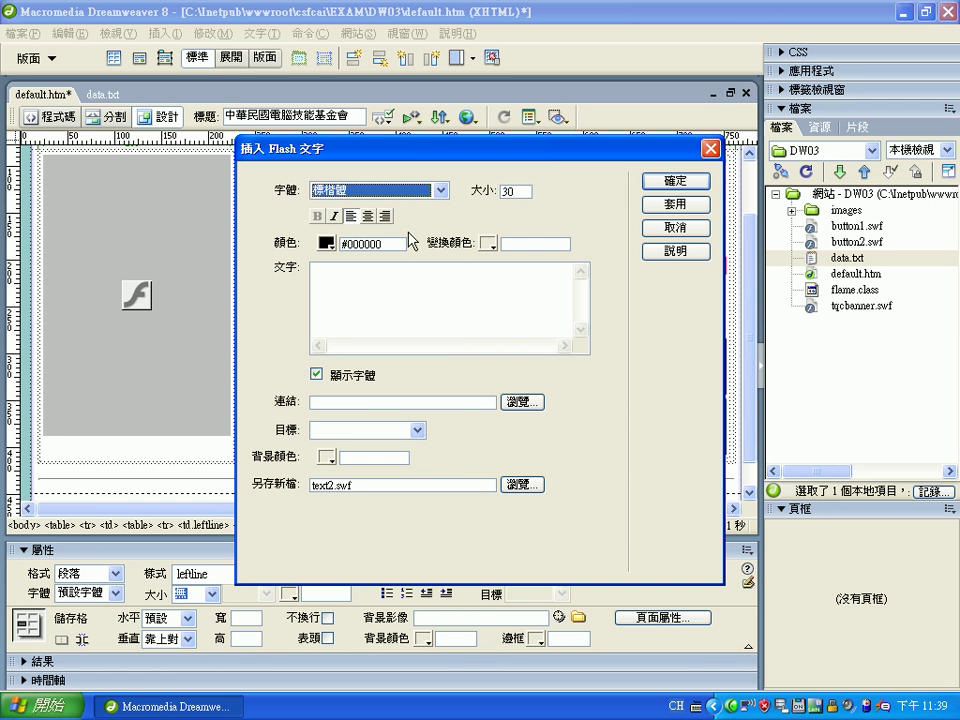
{"action": "left_click", "coordinate": [368, 216]}
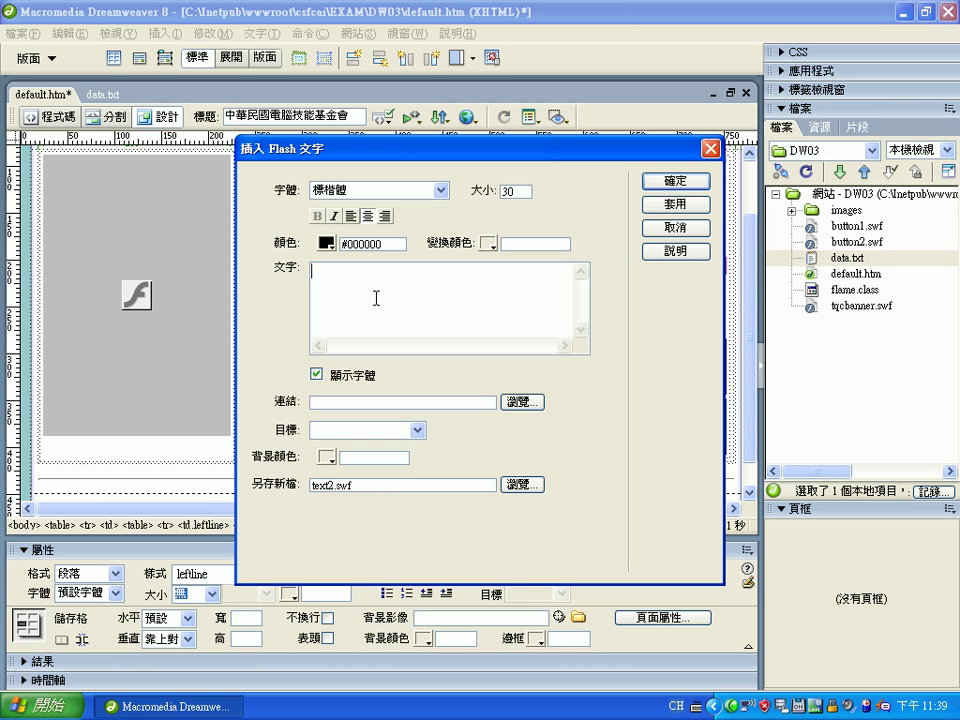
Enter the founder's name as the Flash text using Chinese input, correcting its characters
{"action": "key", "text": "ctrl+space"}
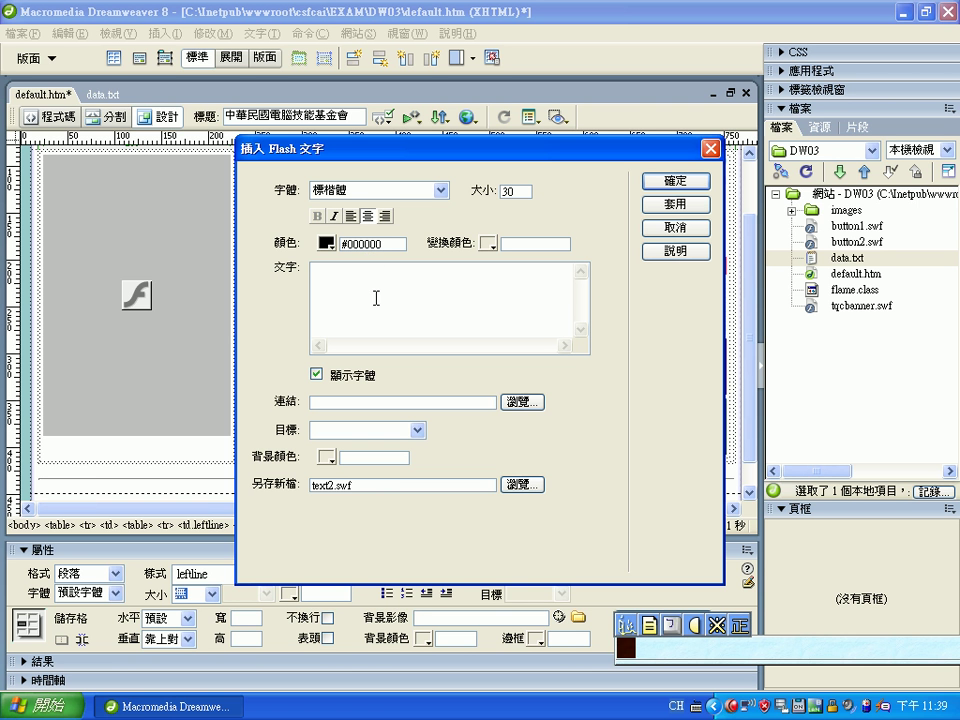
{"action": "type", "text": "師"}
{"action": "type", "text": "鎖"}
{"action": "type", "text": "容"}
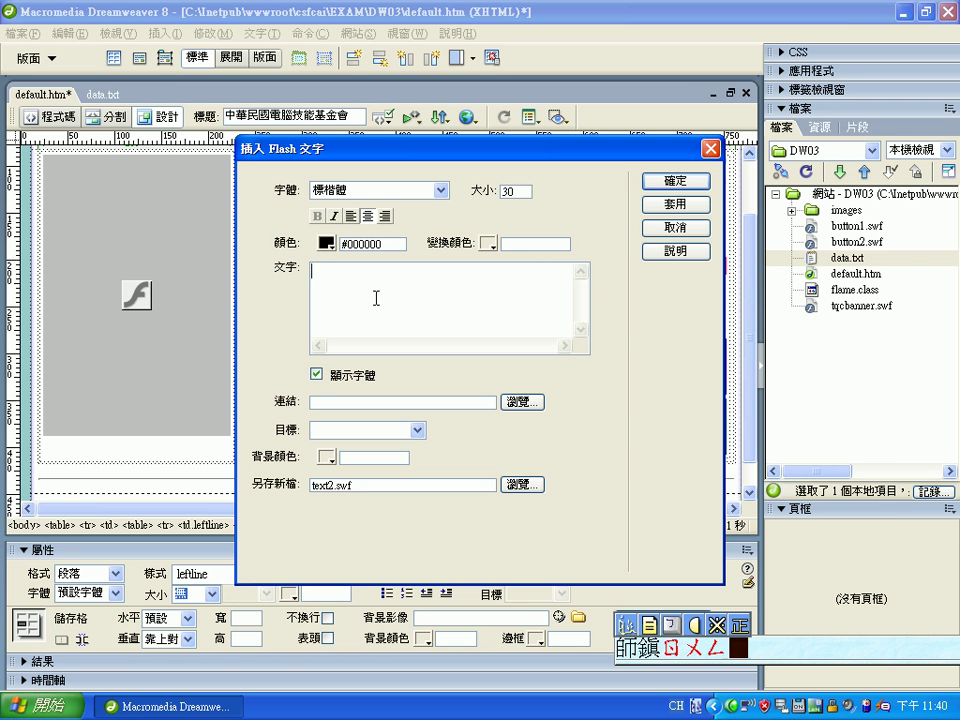
{"action": "key", "text": "Down"}
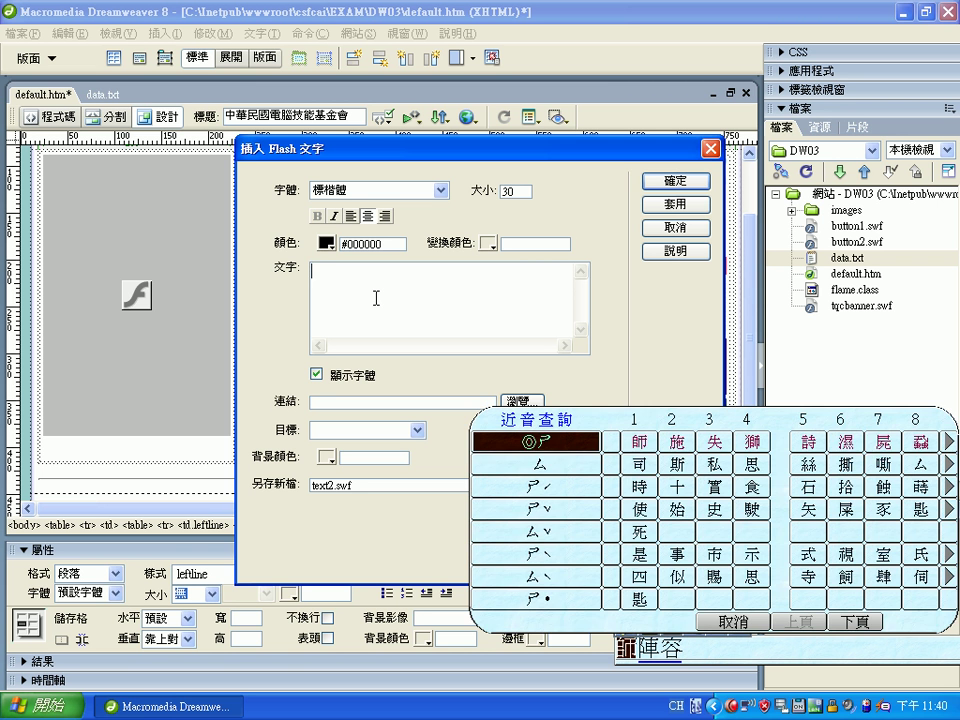
{"action": "key", "text": "Return"}
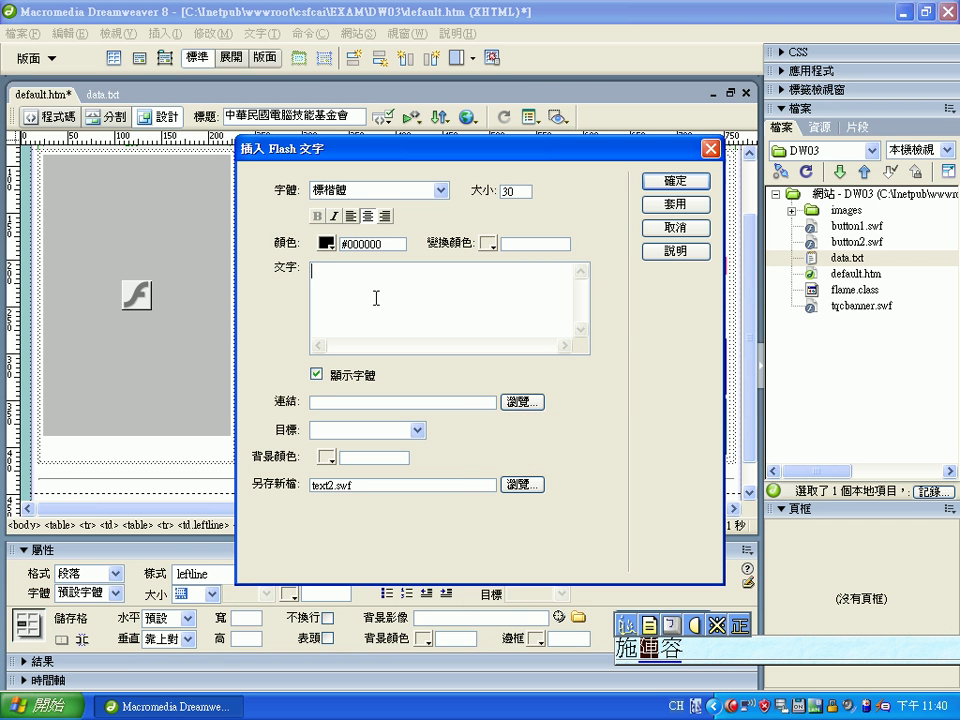
{"action": "key", "text": "Down"}
{"action": "key", "text": "3"}
{"action": "key", "text": "Down"}
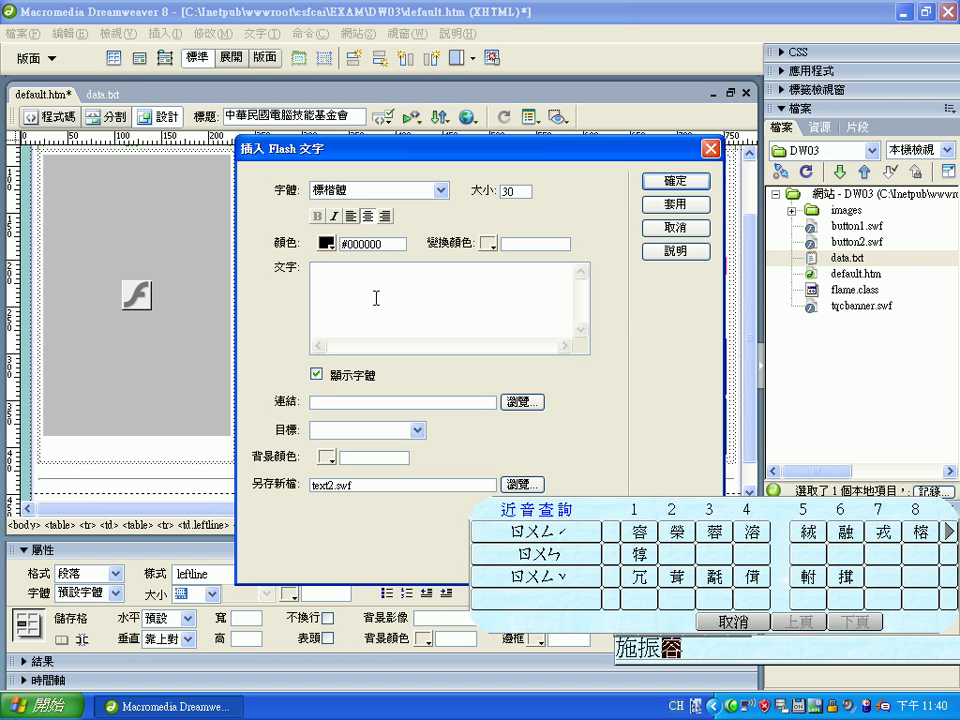
{"action": "key", "text": "2"}
{"action": "key", "text": "Return"}
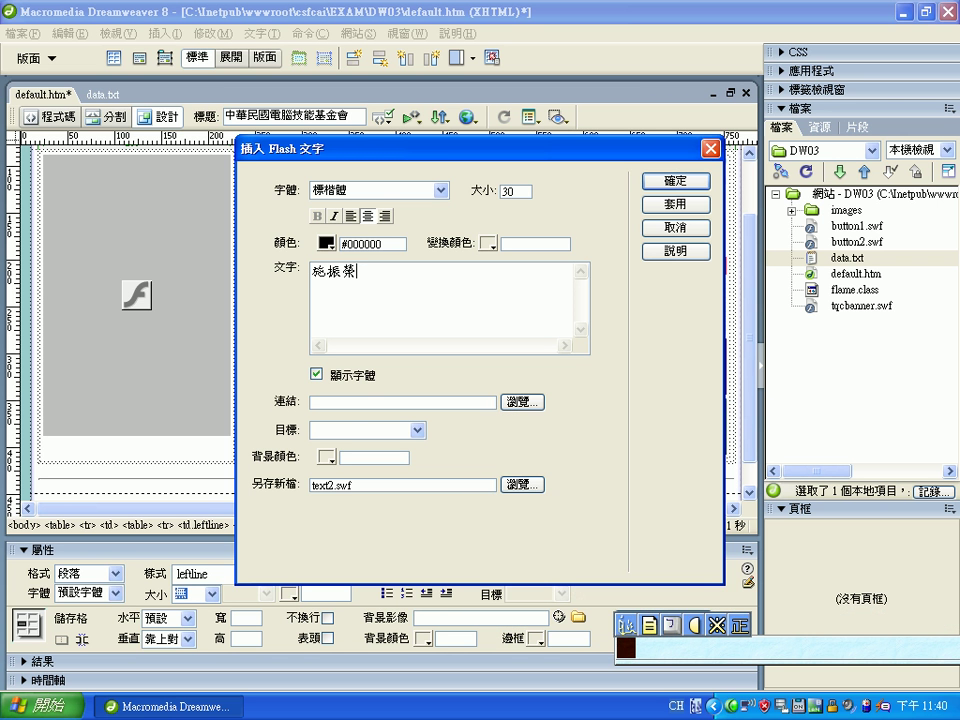
{"action": "key", "text": "ctrl+space"}
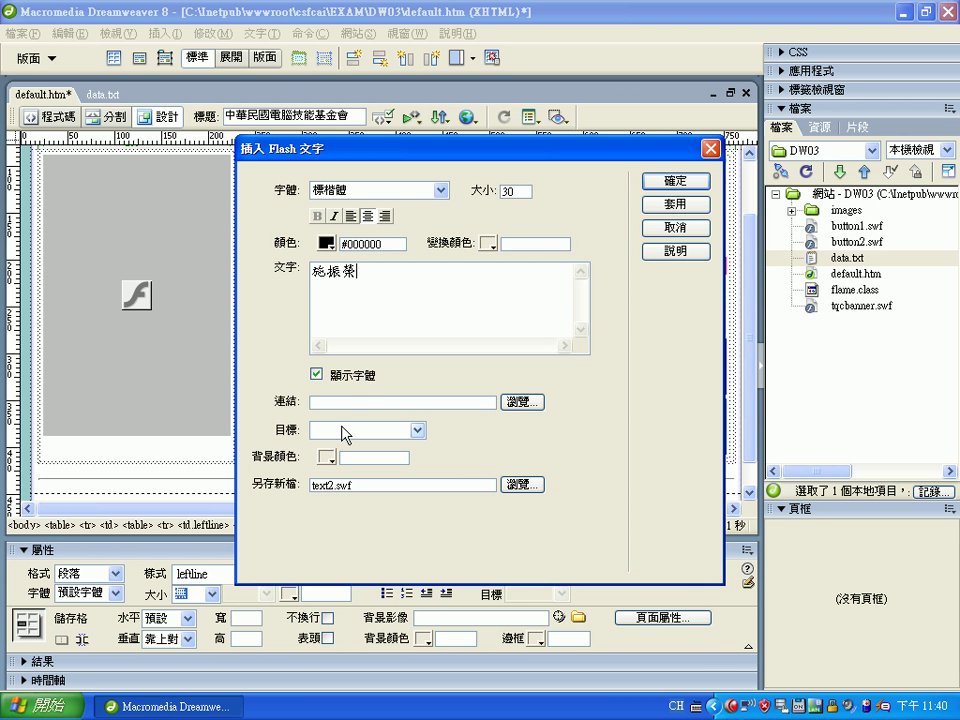